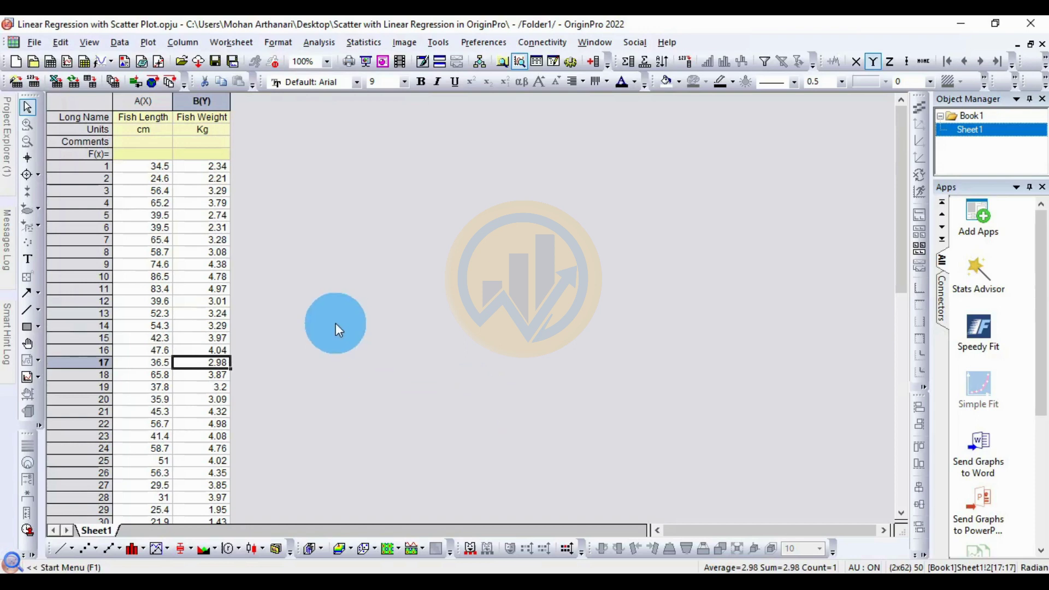
Step: Examine the Fish Length and Fish Weight columns, their units and the data rows in the worksheet
drag(143, 101, 210, 107)
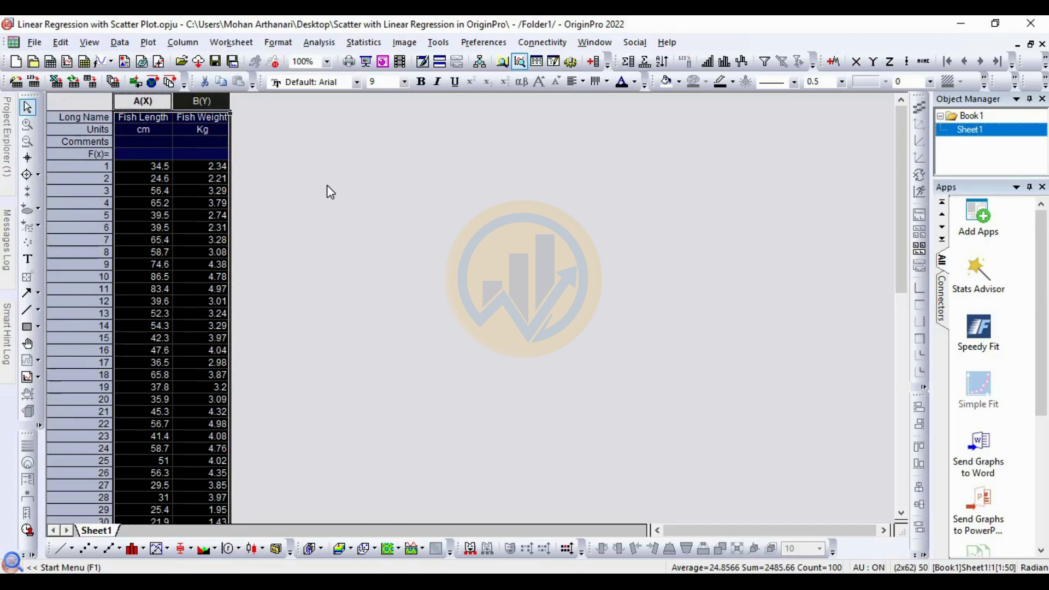
click(327, 184)
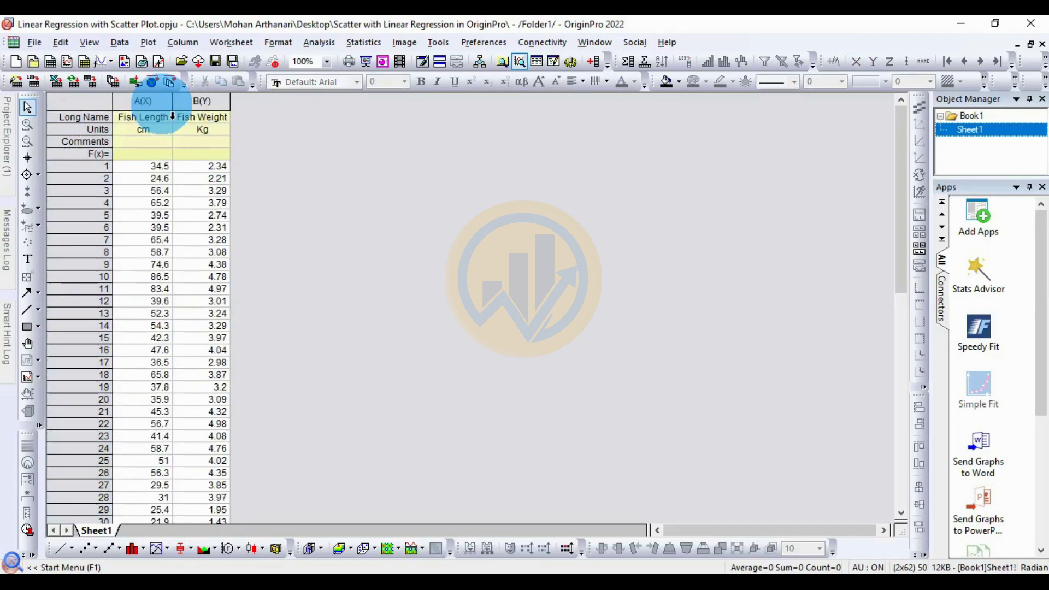
click(159, 103)
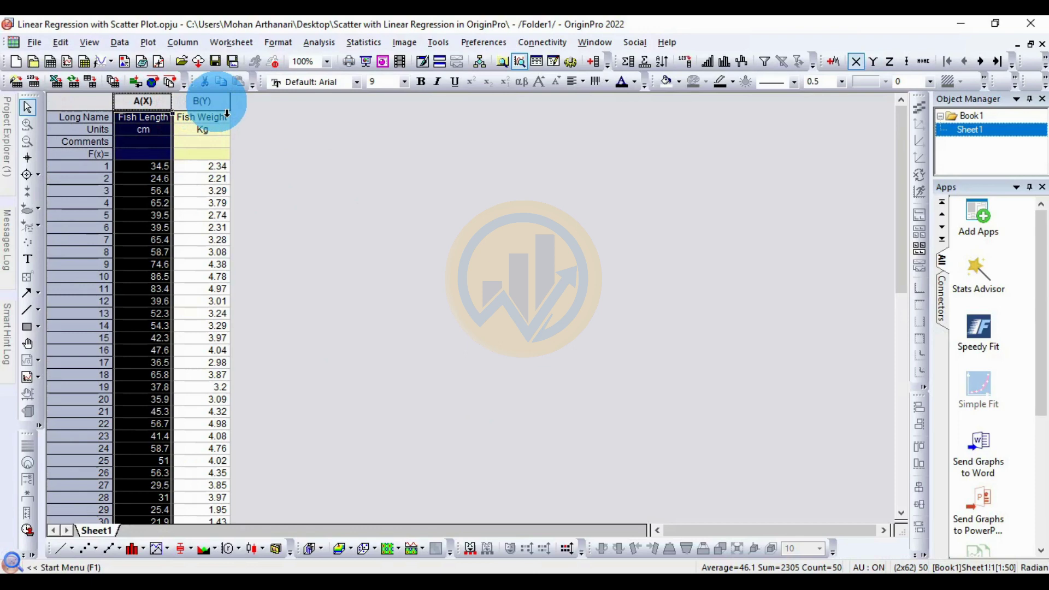
click(151, 130)
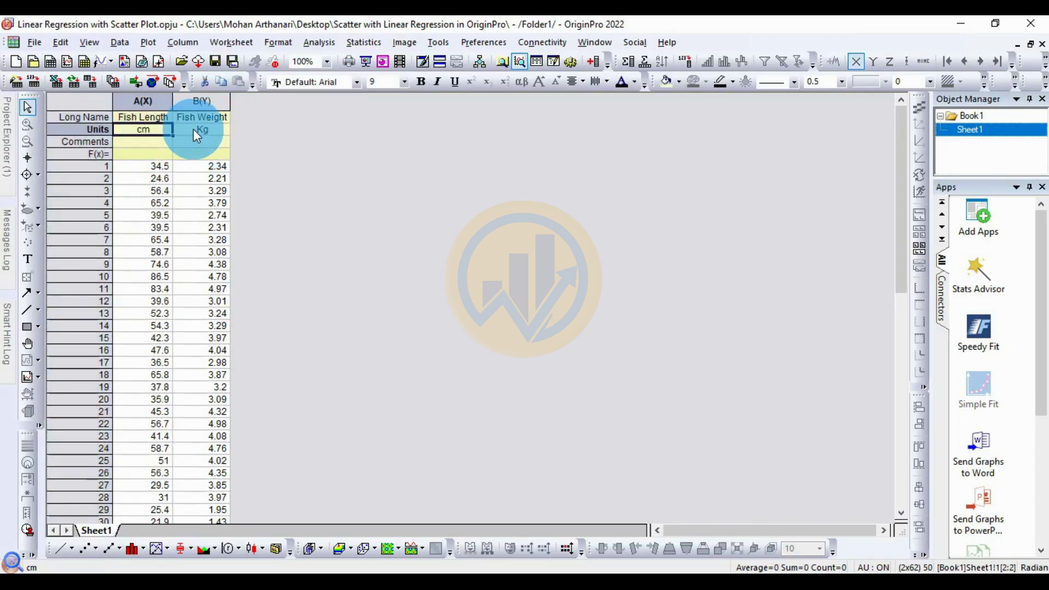
click(216, 129)
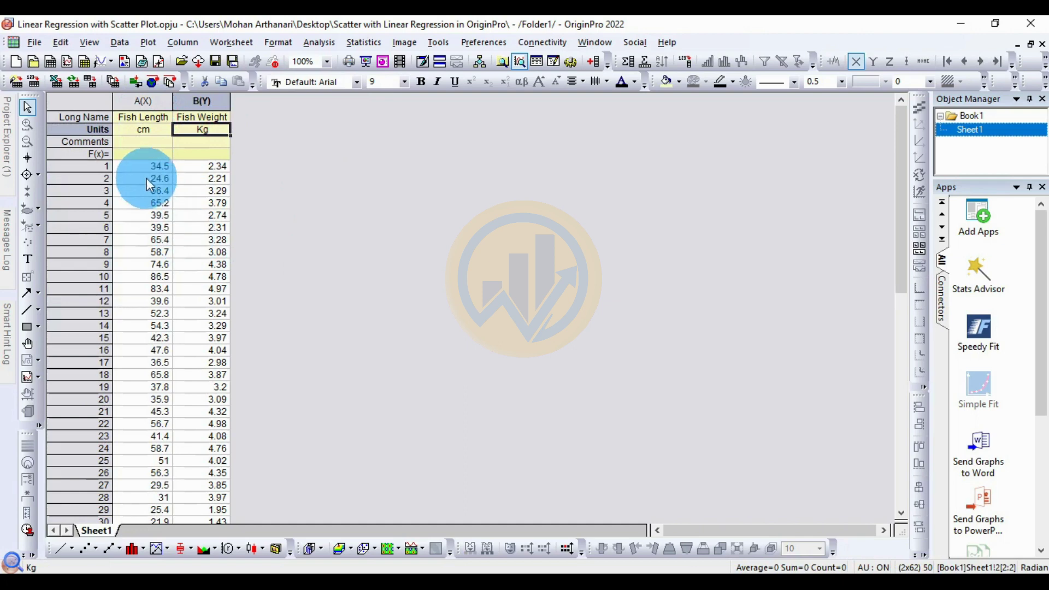
scroll(155, 211, down, 7)
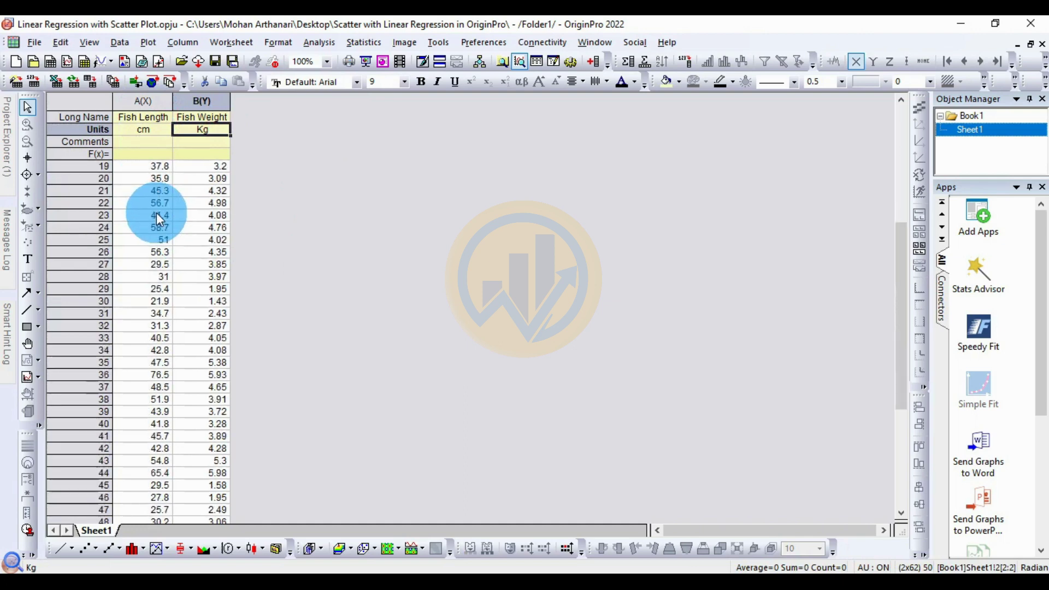
scroll(220, 211, up, 7)
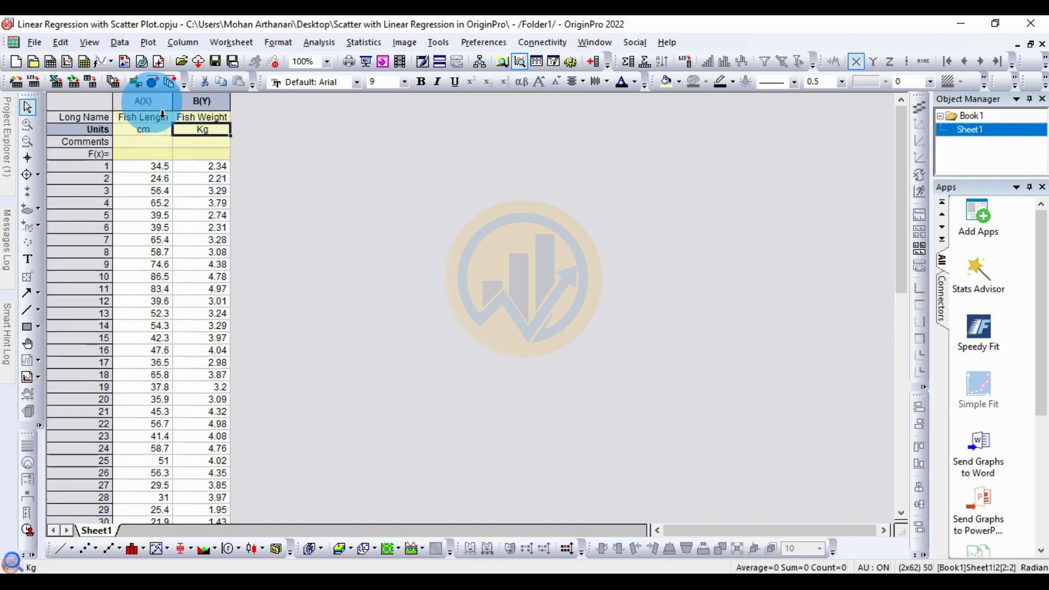
Step: Open the Linear Fit settings with the Fish Length (X) and Fish Weight (Y) columns as input data
drag(162, 113, 202, 103)
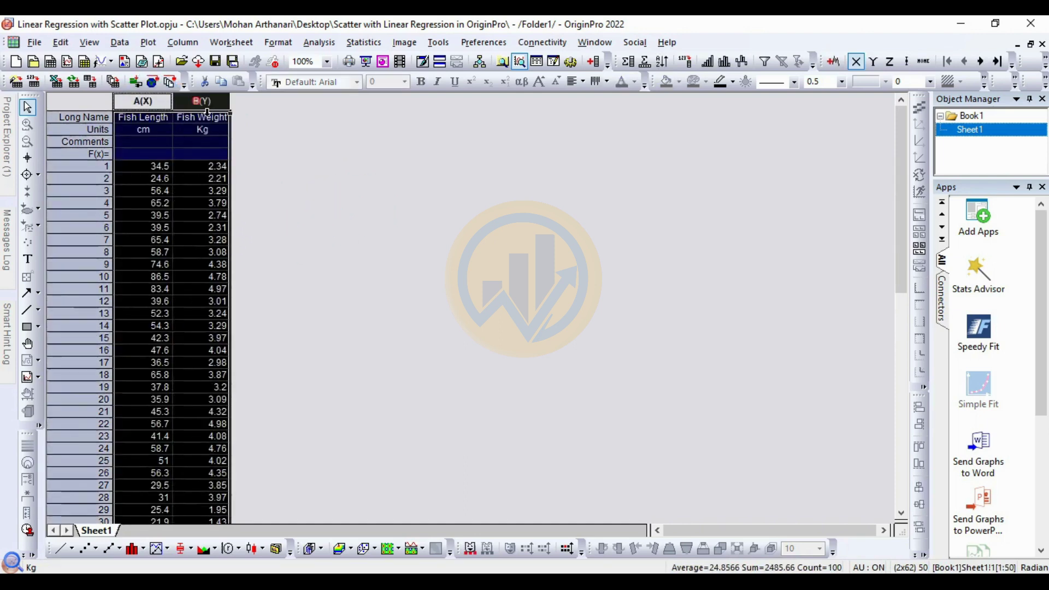
click(318, 43)
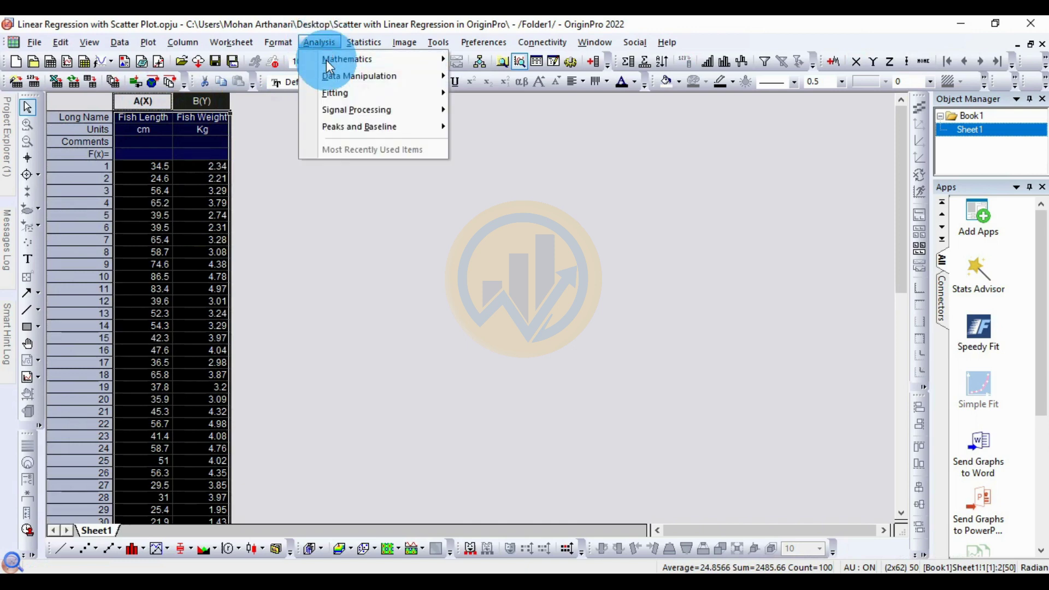
mouse_move(337, 97)
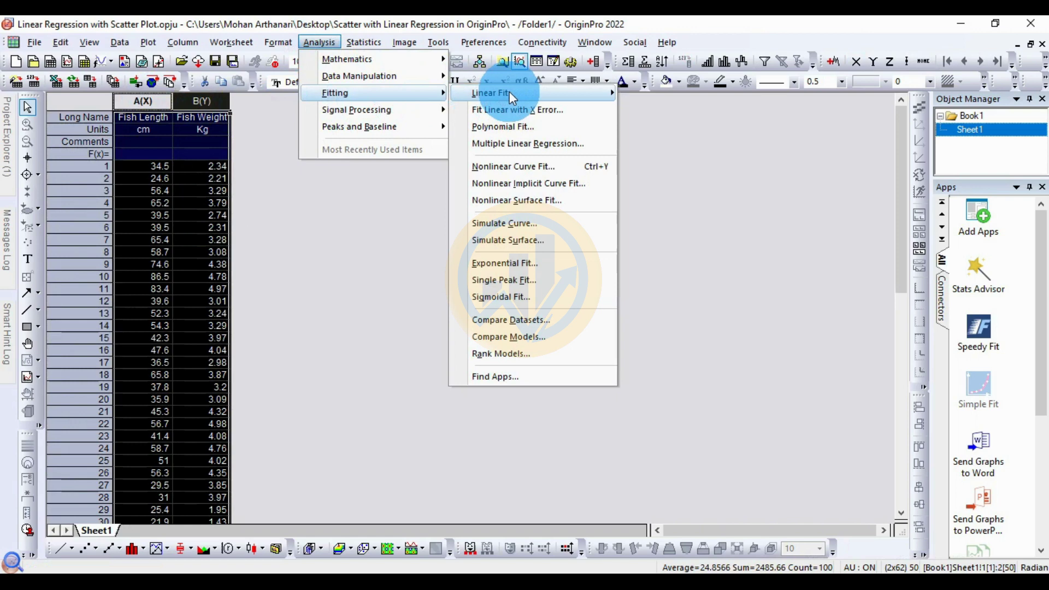
mouse_move(509, 91)
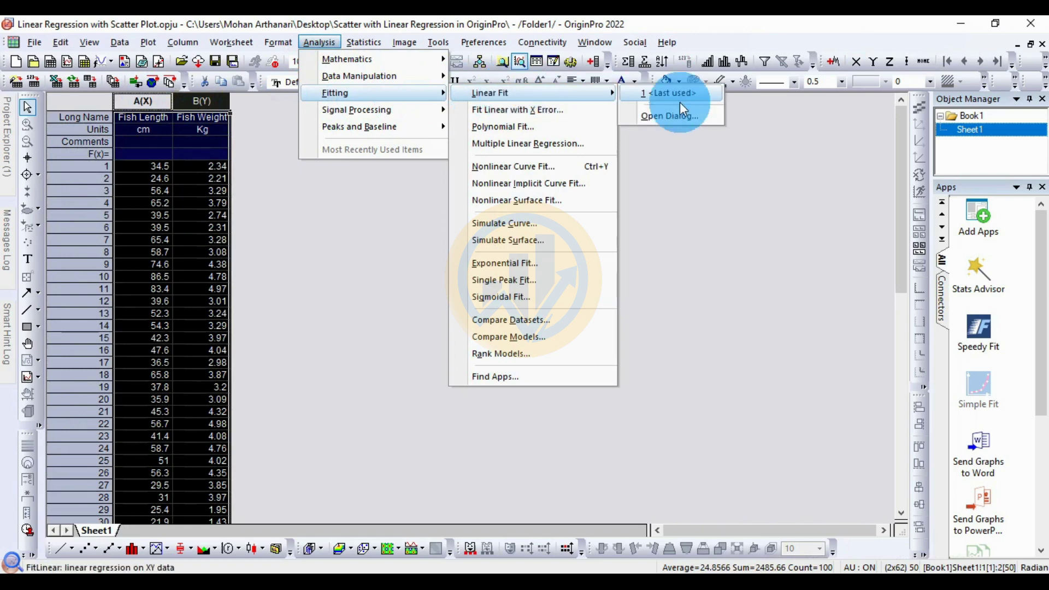
click(687, 117)
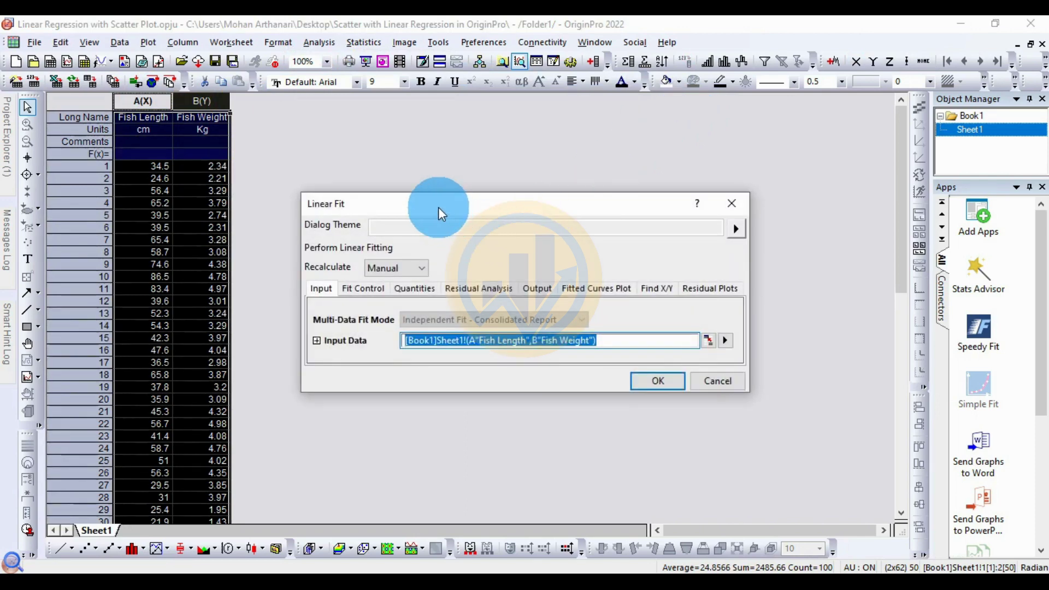
drag(438, 208, 399, 180)
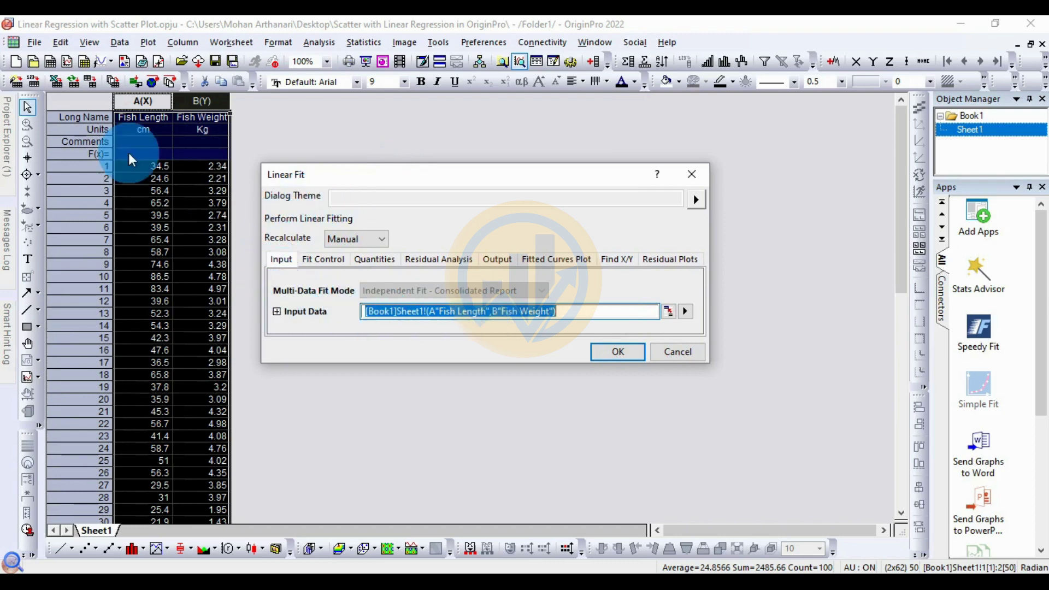
mouse_move(417, 317)
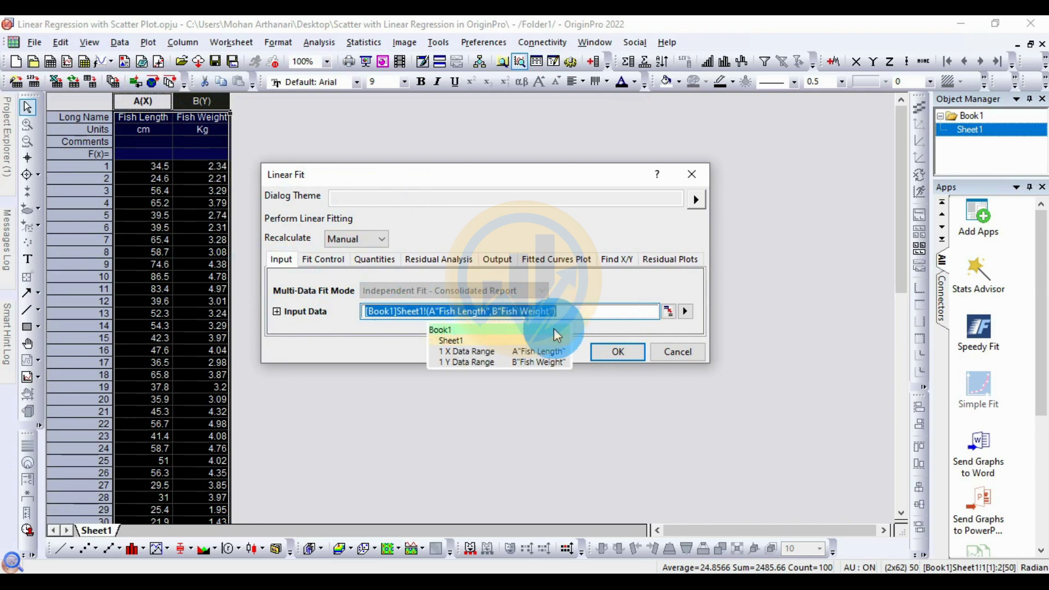
Step: Check the fit control options and include the R Value in the fit statistics to compute
click(330, 260)
drag(421, 172, 417, 101)
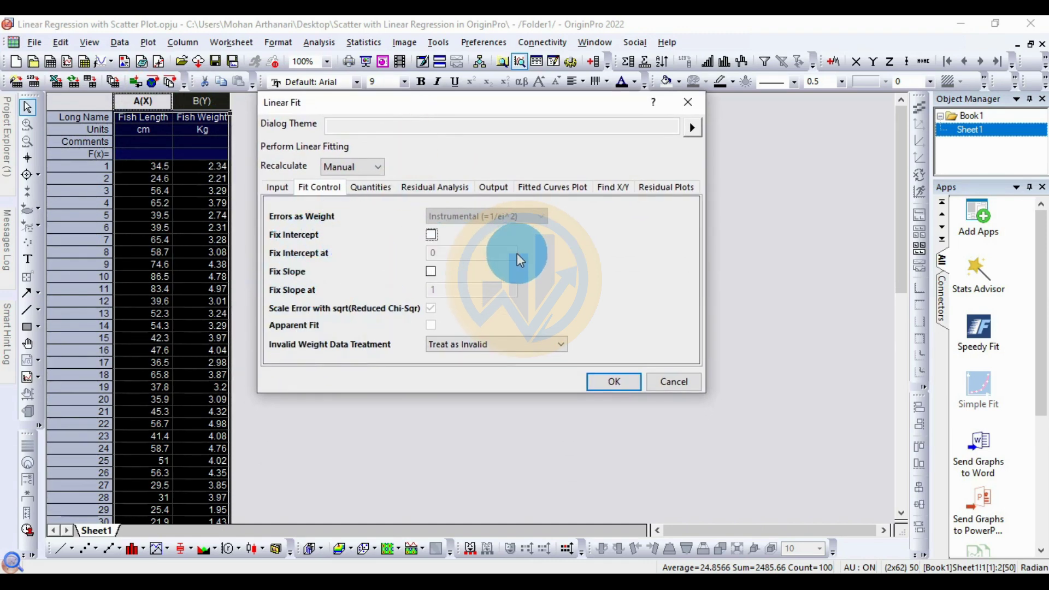
click(382, 189)
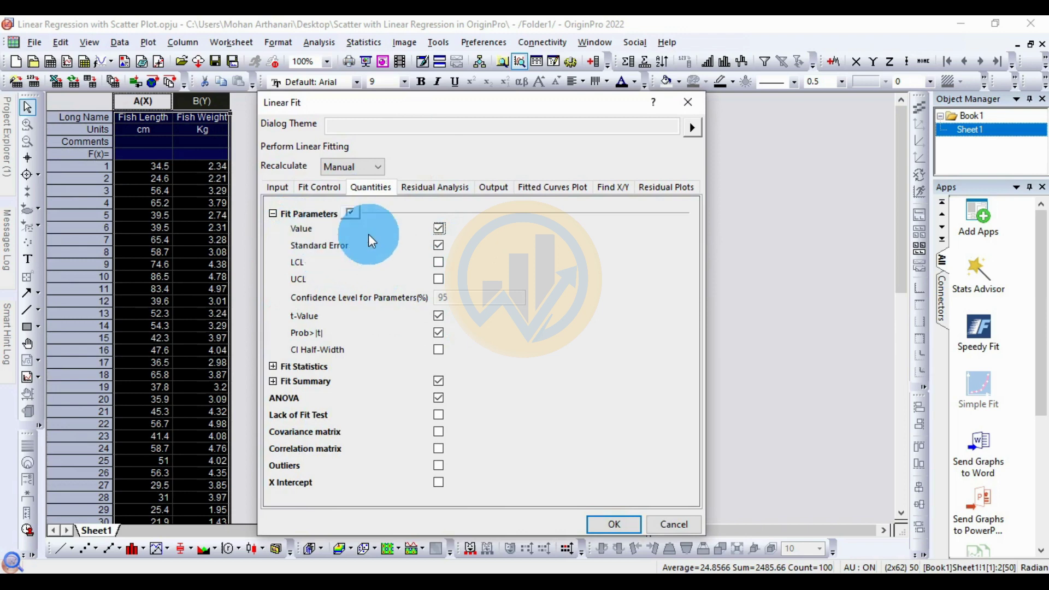
click(452, 245)
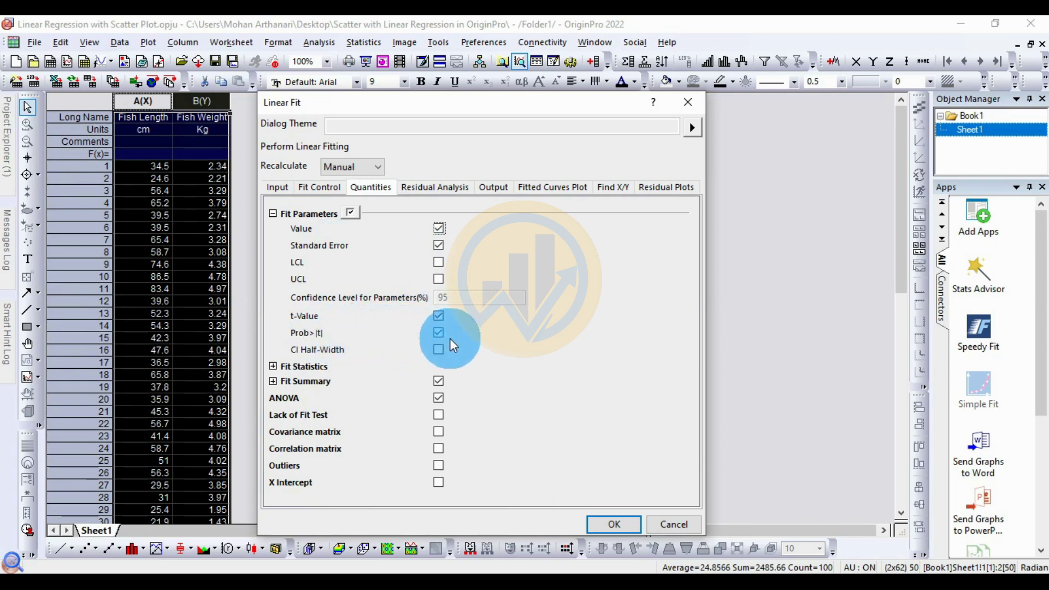
click(273, 366)
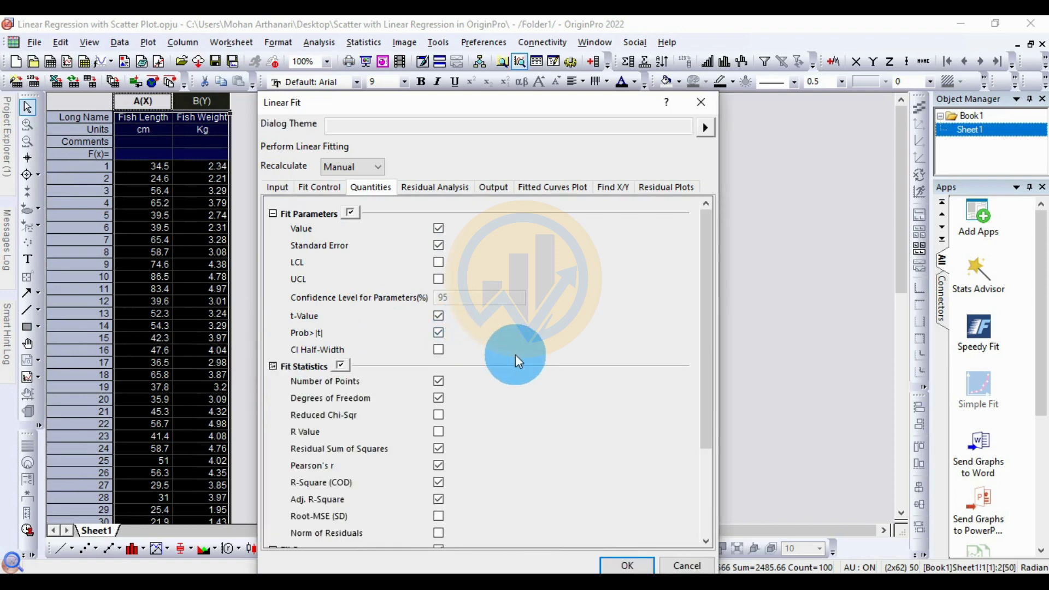
scroll(515, 355, down, 3)
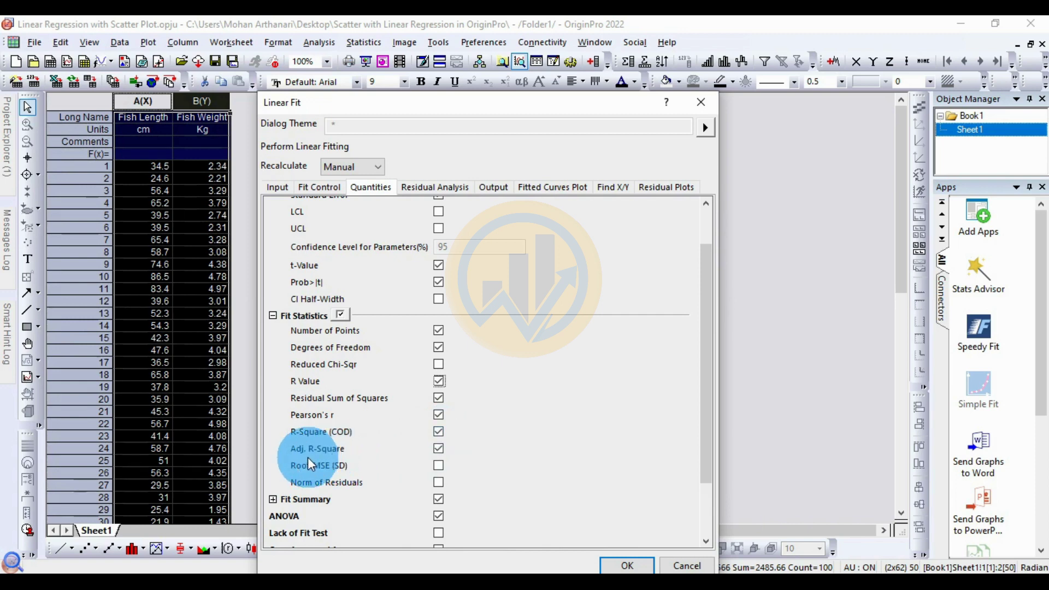
scroll(482, 451, down, 2)
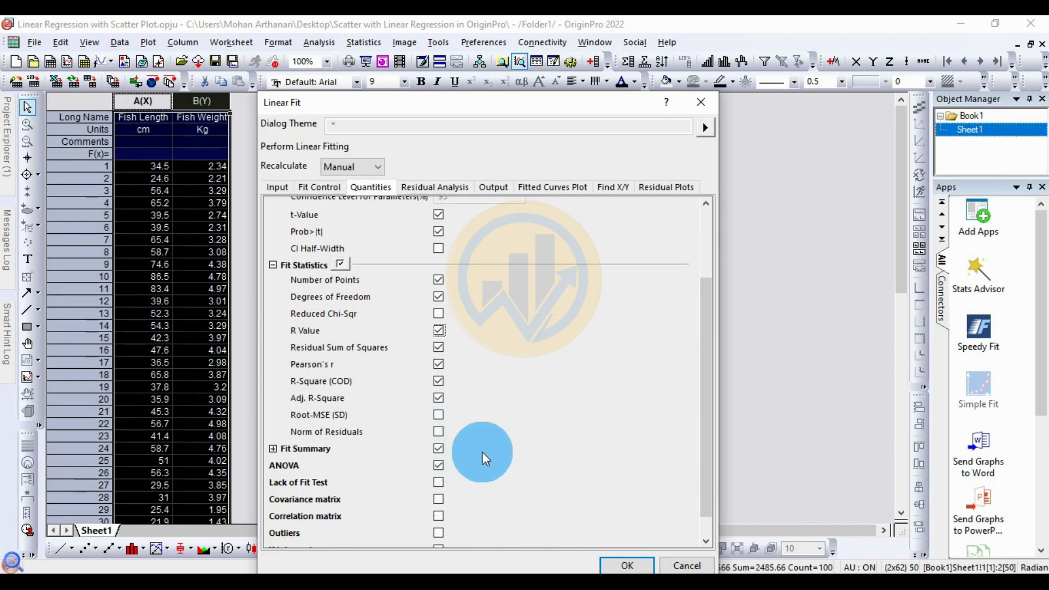
Step: Add R-Square (COD) to the fit summary quantities and check the remaining quantities, including ANOVA
click(272, 448)
scroll(539, 448, down, 1)
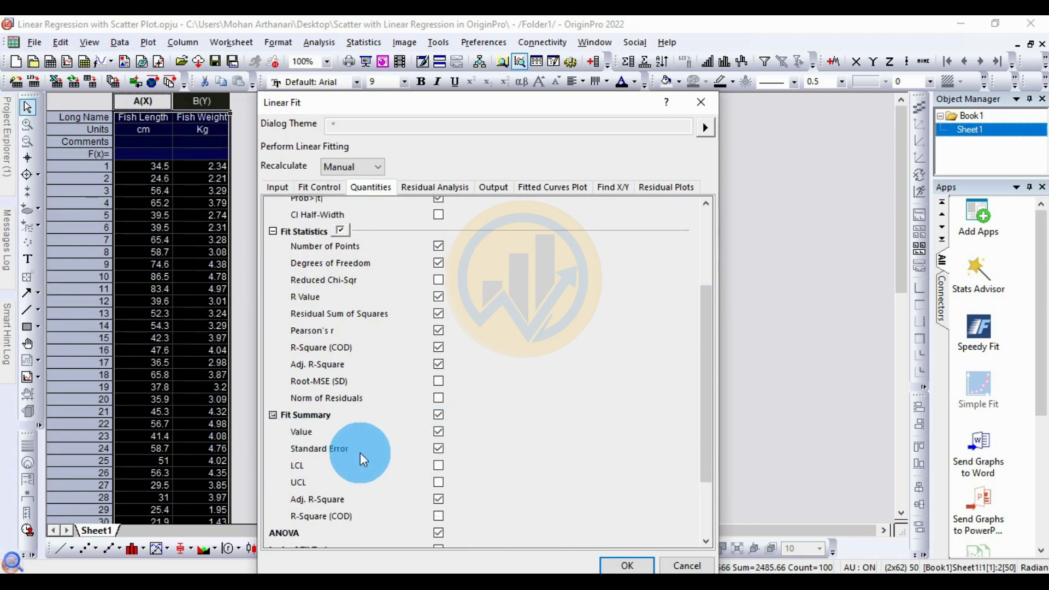
scroll(499, 455, down, 1)
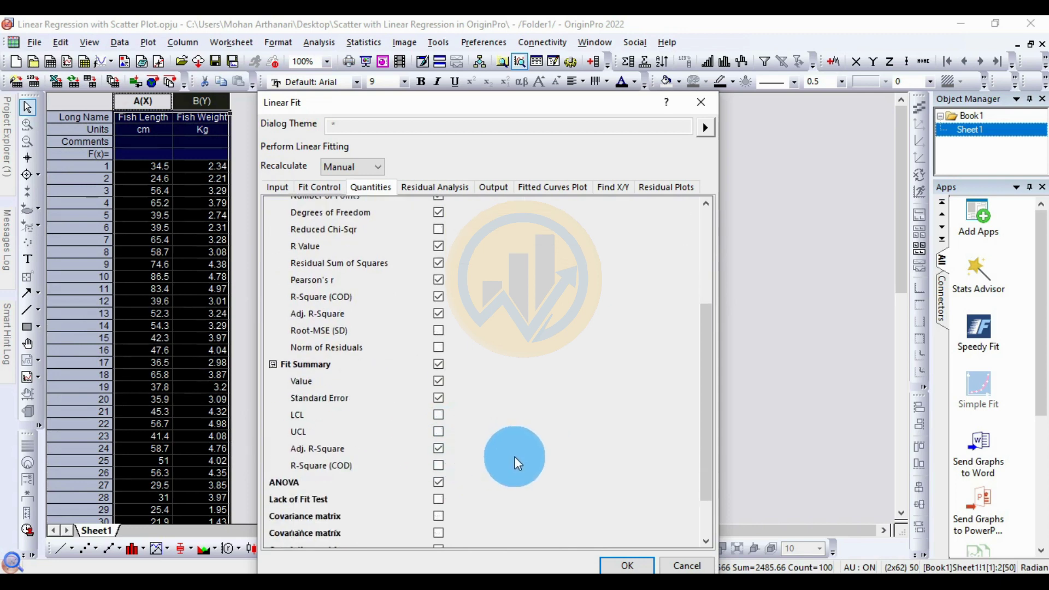
click(440, 465)
scroll(498, 461, down, 1)
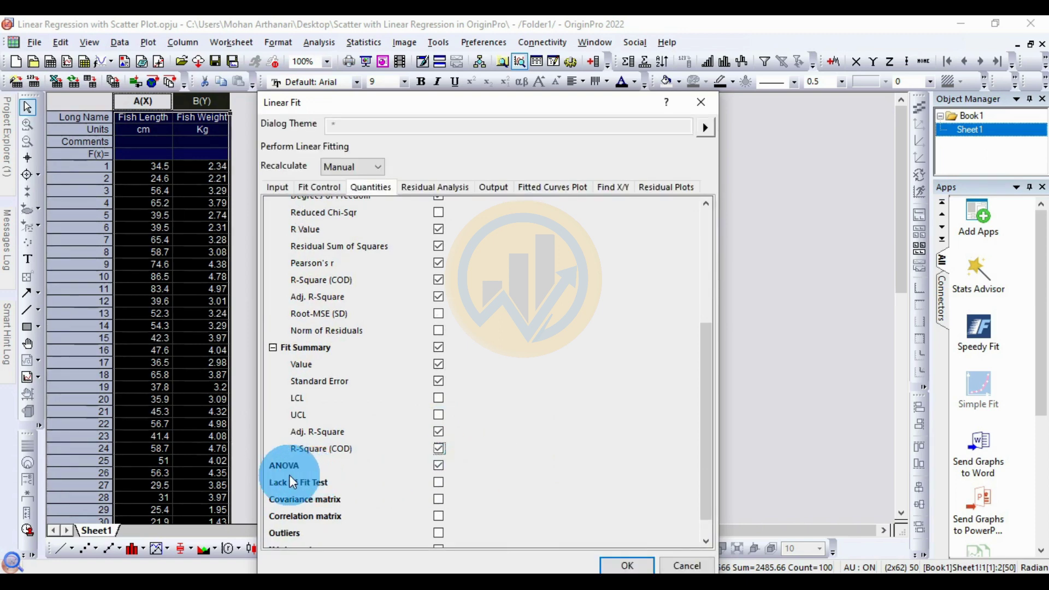
scroll(510, 477, down, 1)
scroll(511, 477, up, 5)
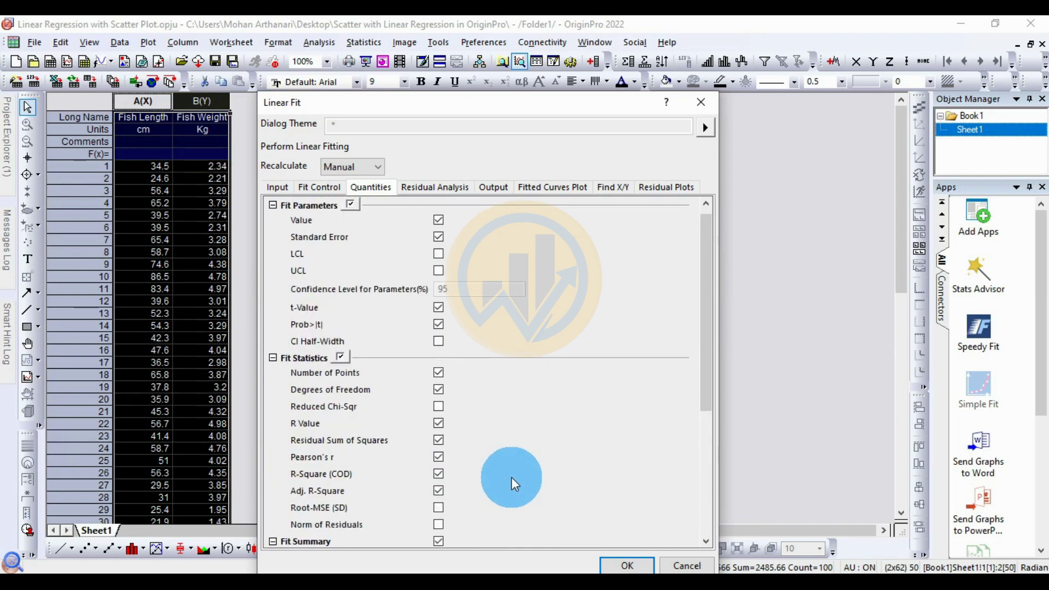
Step: Review the residual analysis, output and fitted curves plot settings, and run the linear fit
click(435, 189)
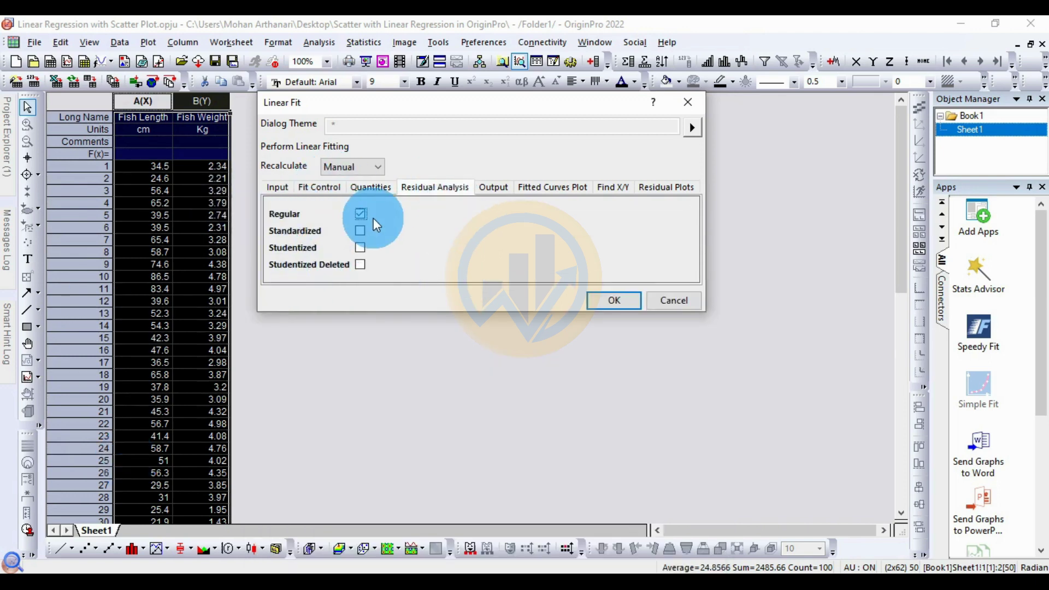
click(494, 182)
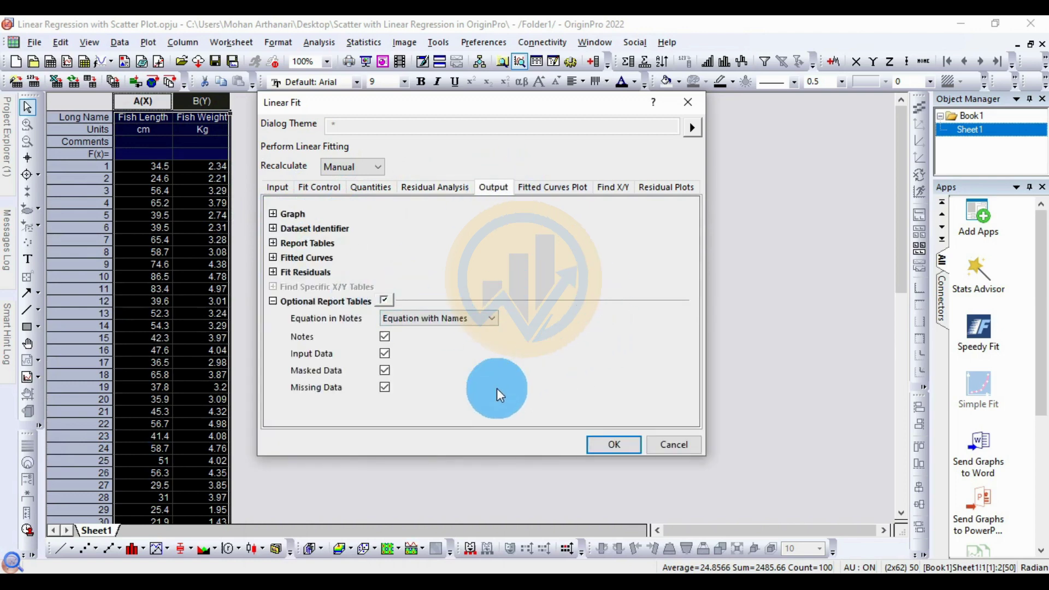
click(553, 191)
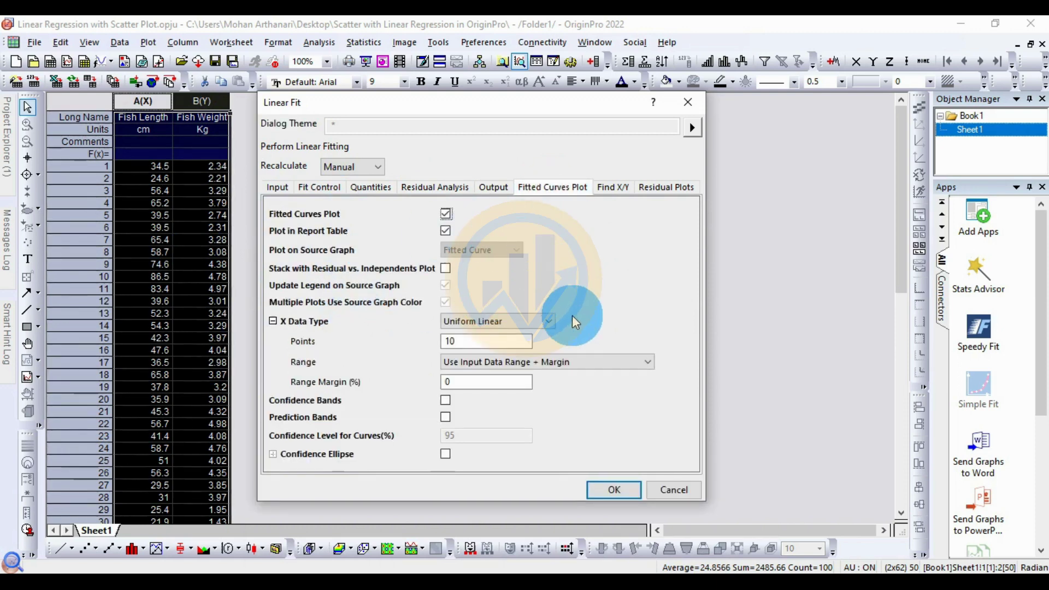
click(623, 491)
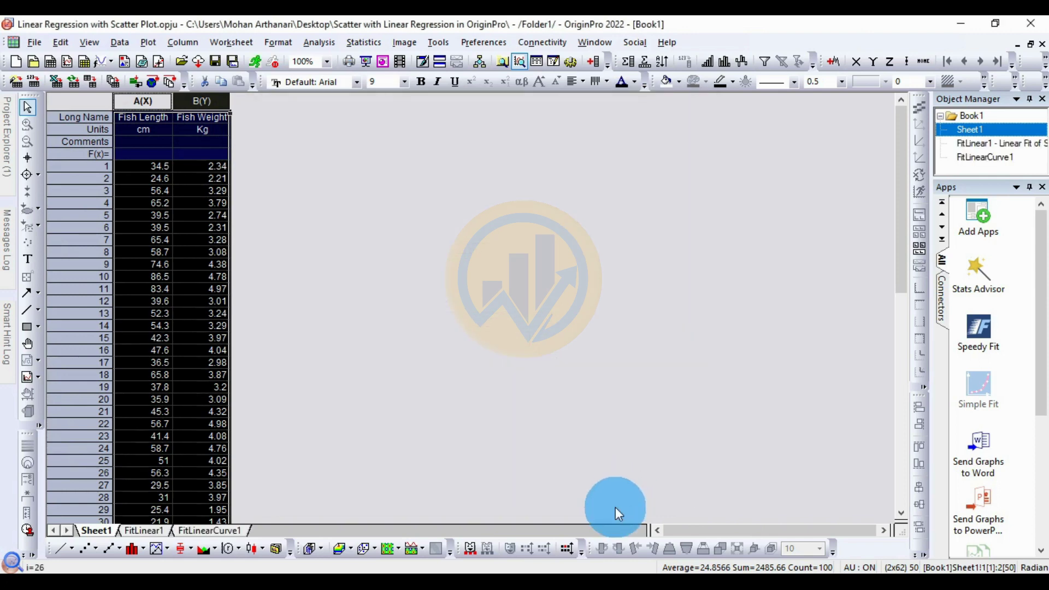
Step: Examine the parameters, statistics, summary and ANOVA tables in the FitLinear1 report sheet
click(155, 530)
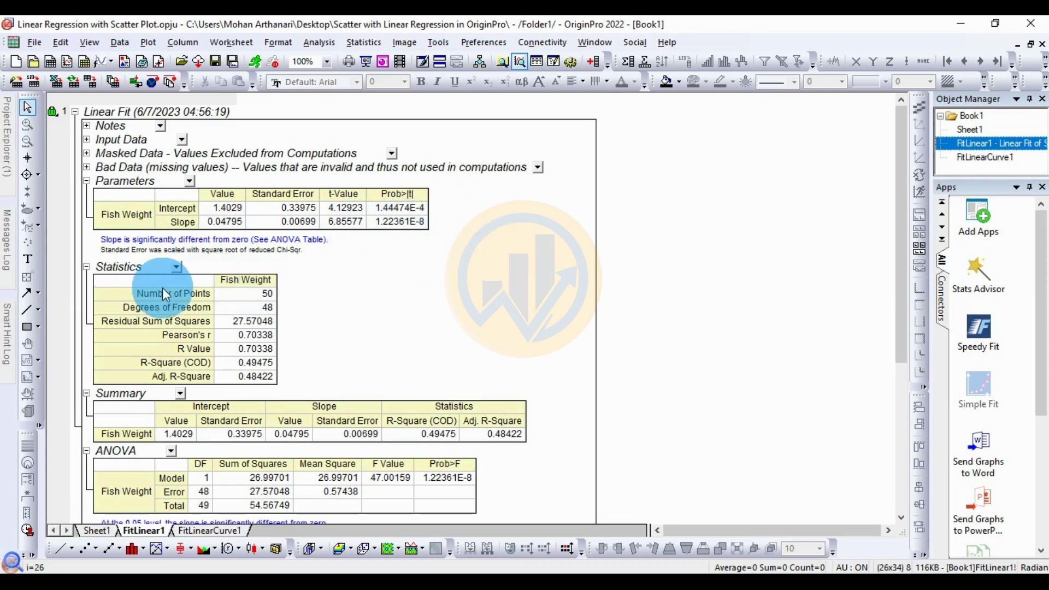
scroll(311, 283, down, 2)
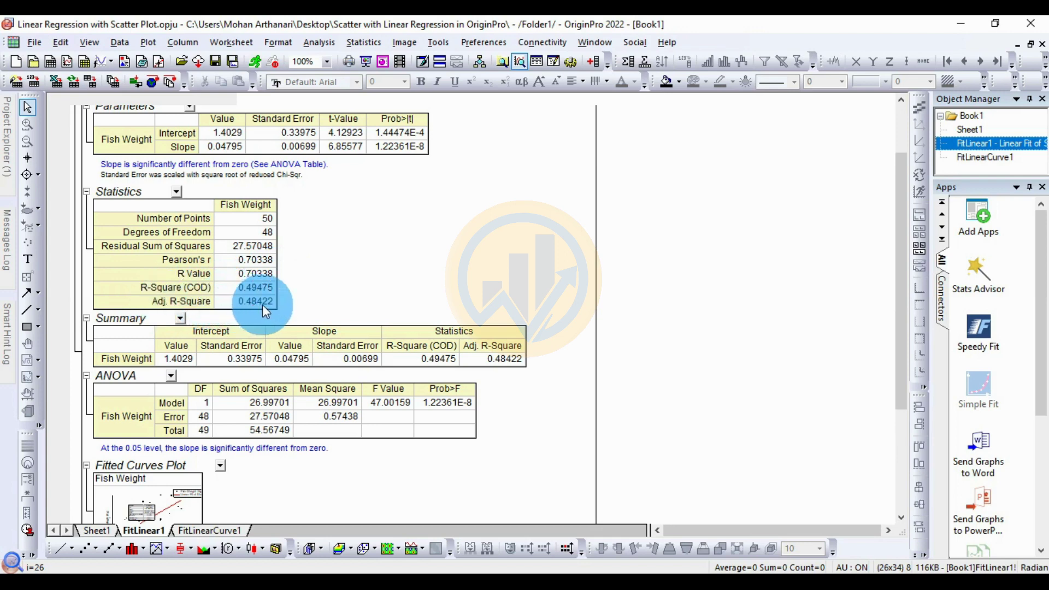
scroll(366, 288, down, 3)
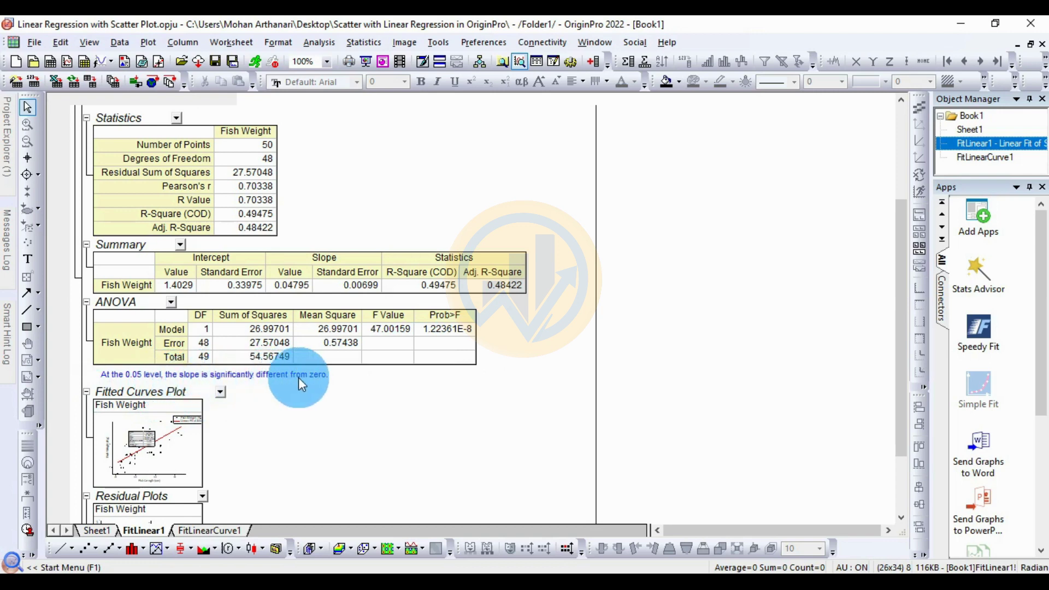
scroll(329, 380, down, 2)
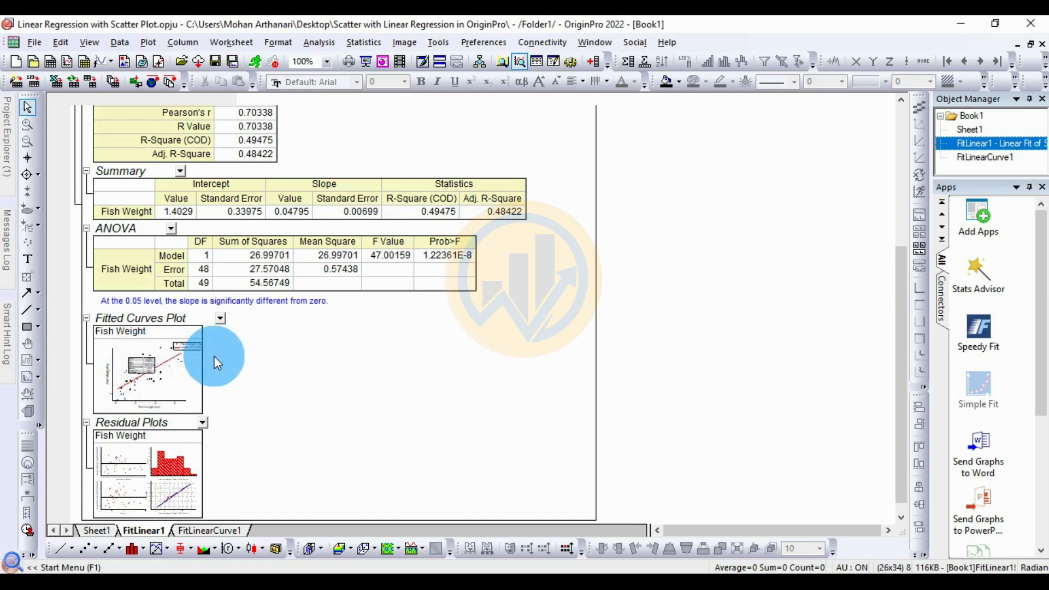
Step: Open the Fish Weight fitted curves plot from the report as a full graph window
scroll(341, 361, down, 1)
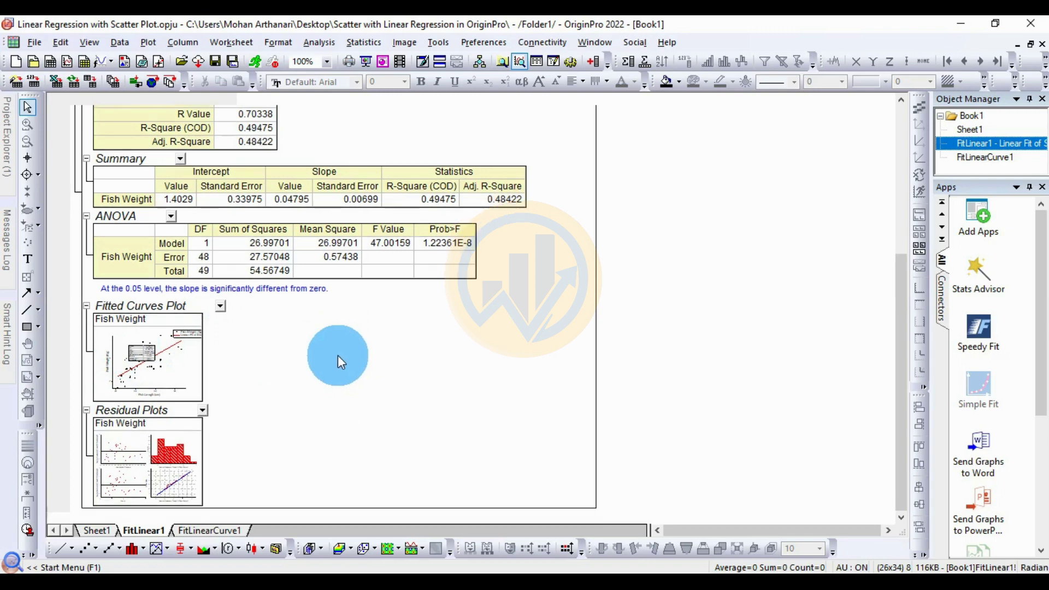
click(179, 361)
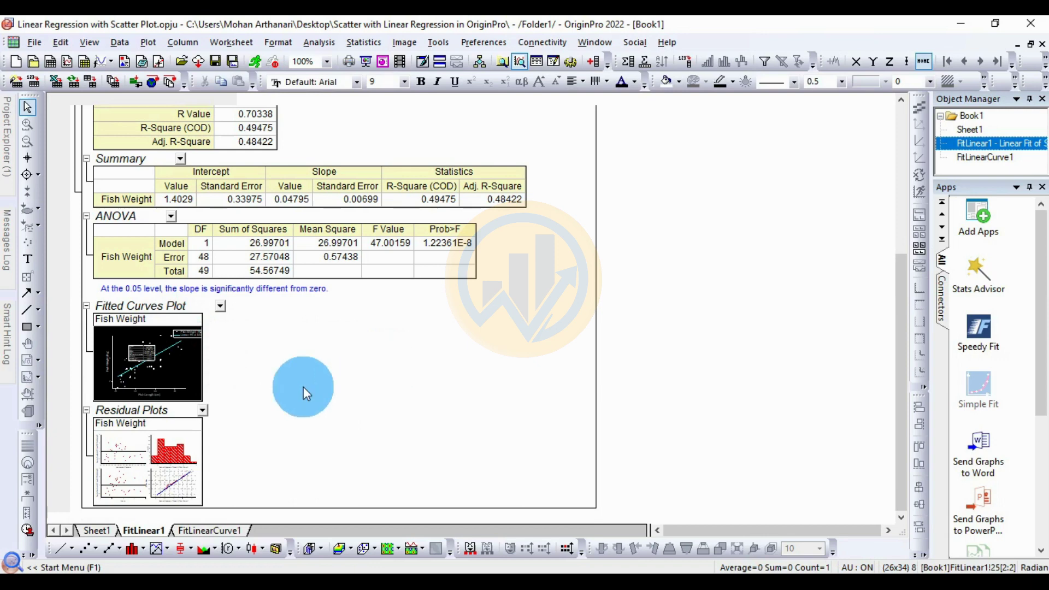
click(205, 372)
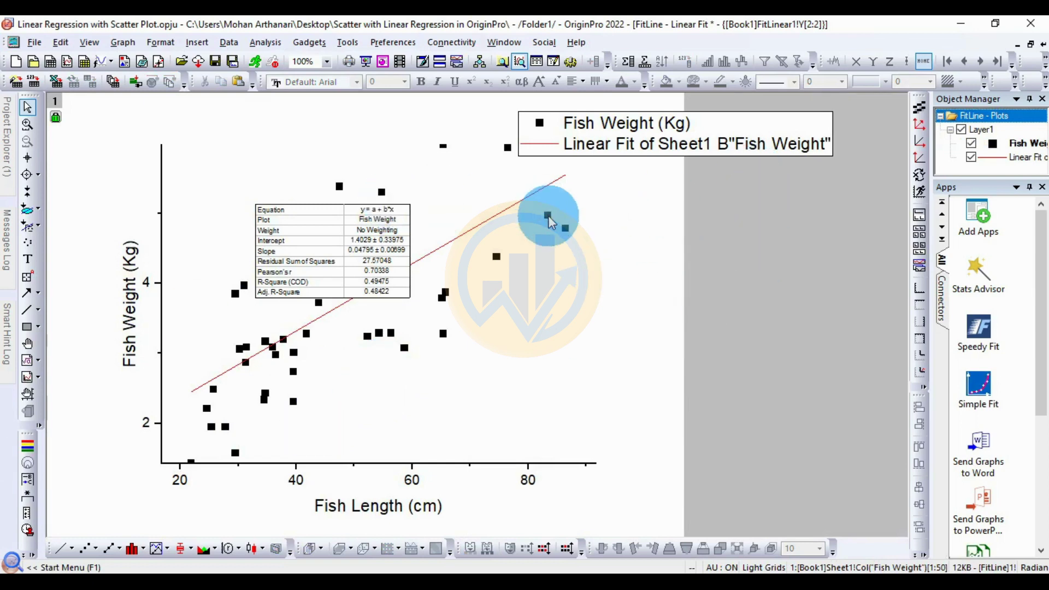
Step: Move the legend to the upper-left corner of the plot area and set its text to Times New Roman, size 14
drag(719, 134, 371, 169)
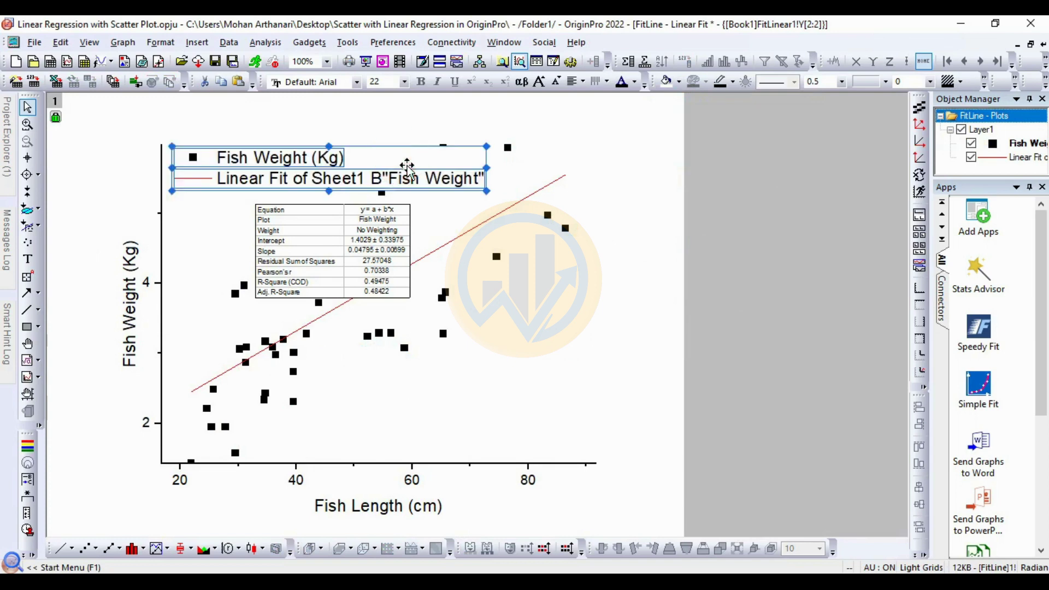
click(356, 82)
click(347, 123)
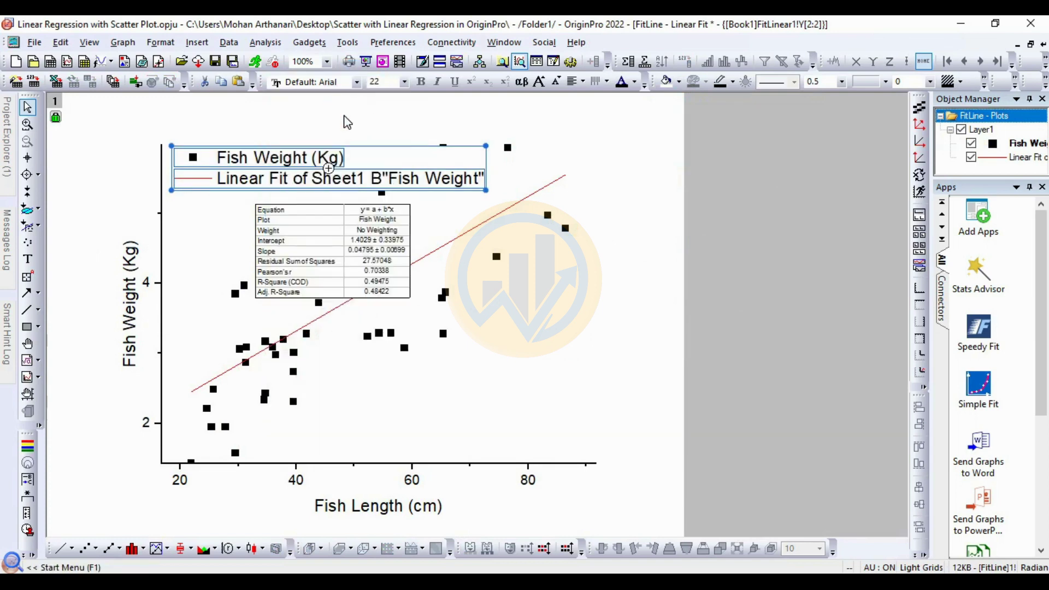
click(356, 82)
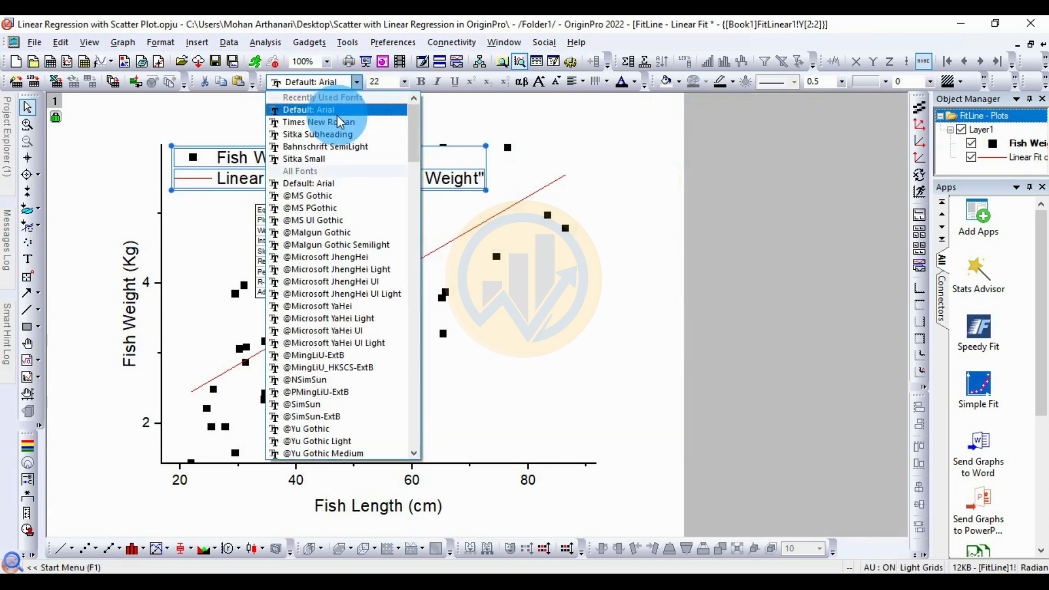
click(340, 121)
click(404, 82)
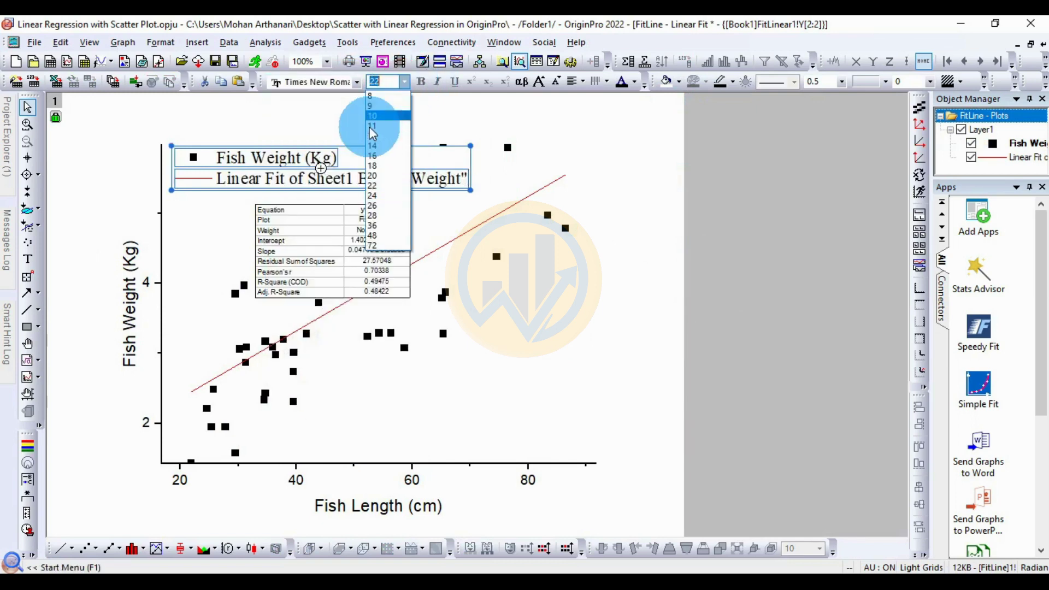
click(381, 146)
drag(341, 162, 336, 166)
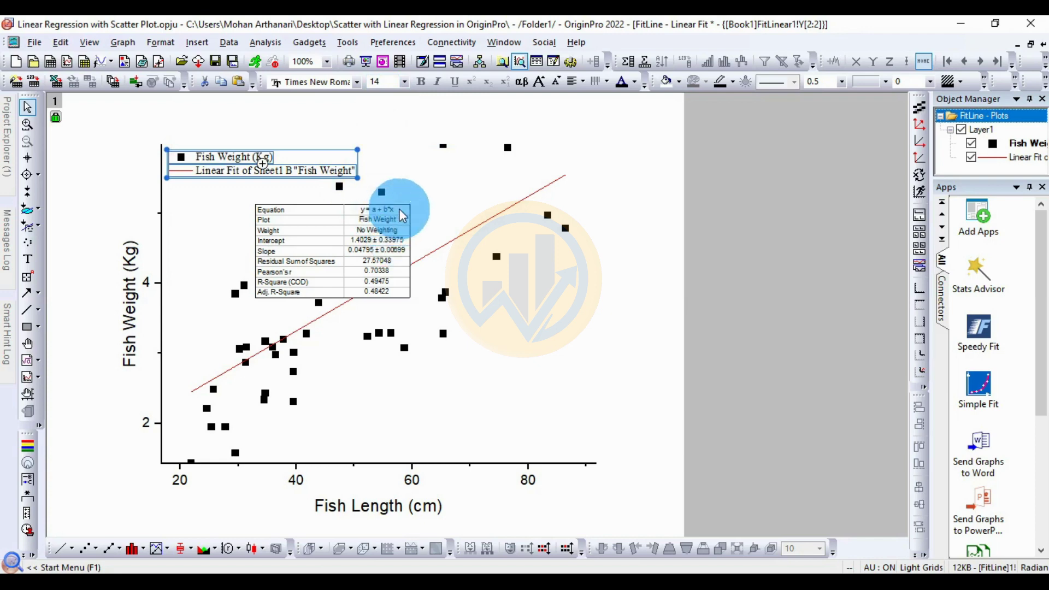
Step: Move the fit results table to the lower-right corner of the plot area and set its text to Times New Roman, size 14
click(402, 218)
drag(343, 221, 508, 368)
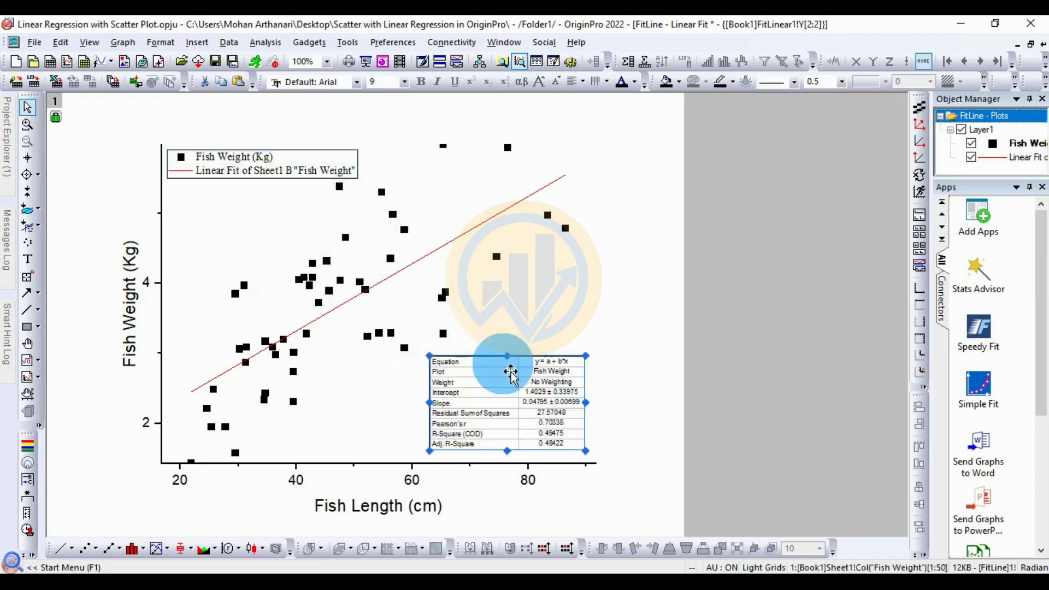
click(357, 83)
scroll(341, 131, up, 1)
click(340, 109)
click(406, 82)
click(389, 146)
click(633, 447)
click(616, 431)
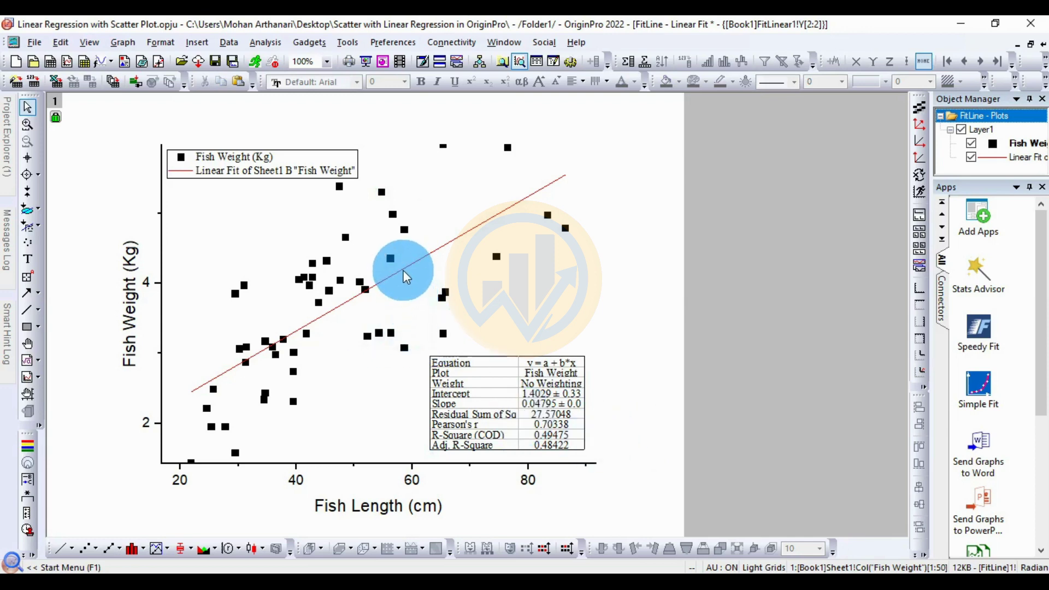
Step: Set the width of the linear fit line to 4 and apply it
mouse_move(399, 270)
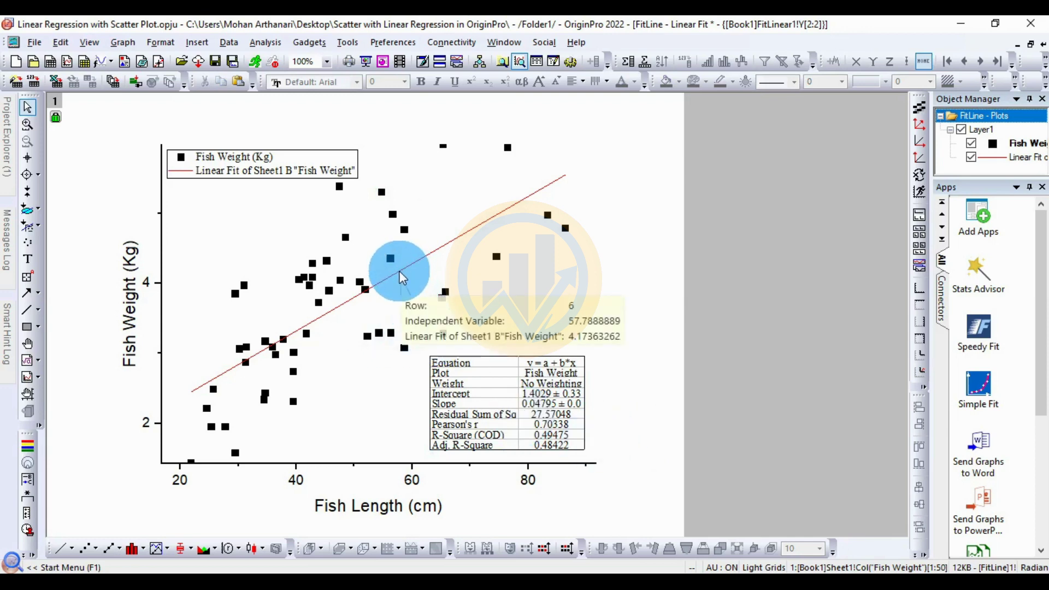
double_click(399, 272)
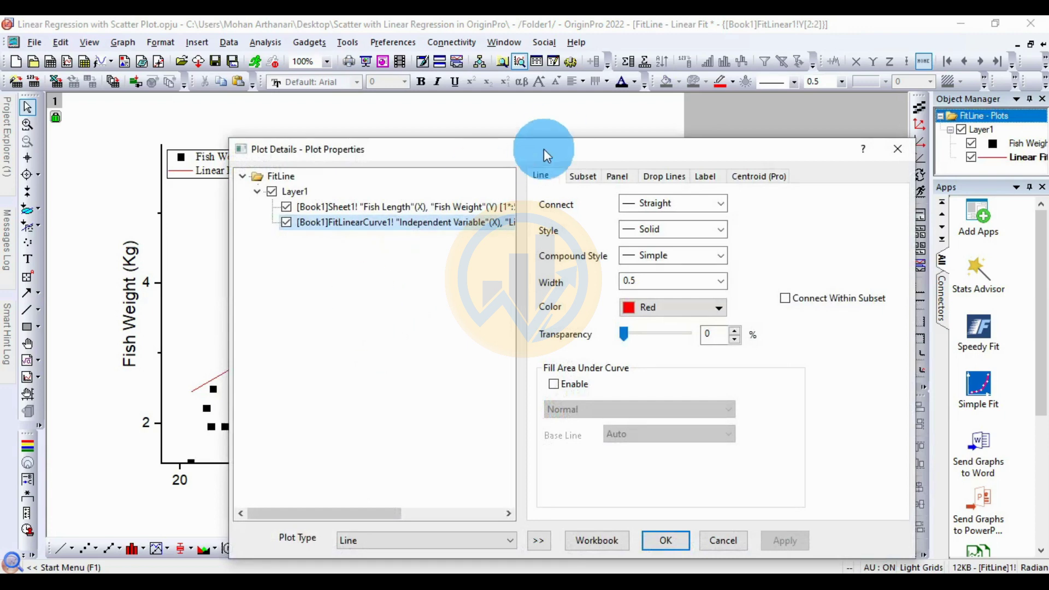
drag(526, 154, 545, 105)
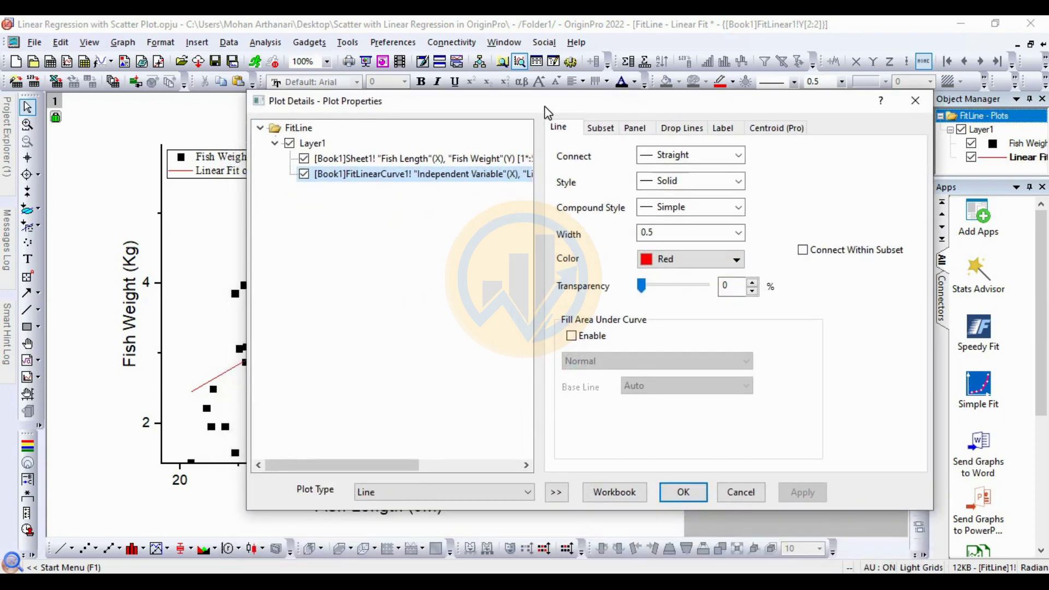
click(556, 493)
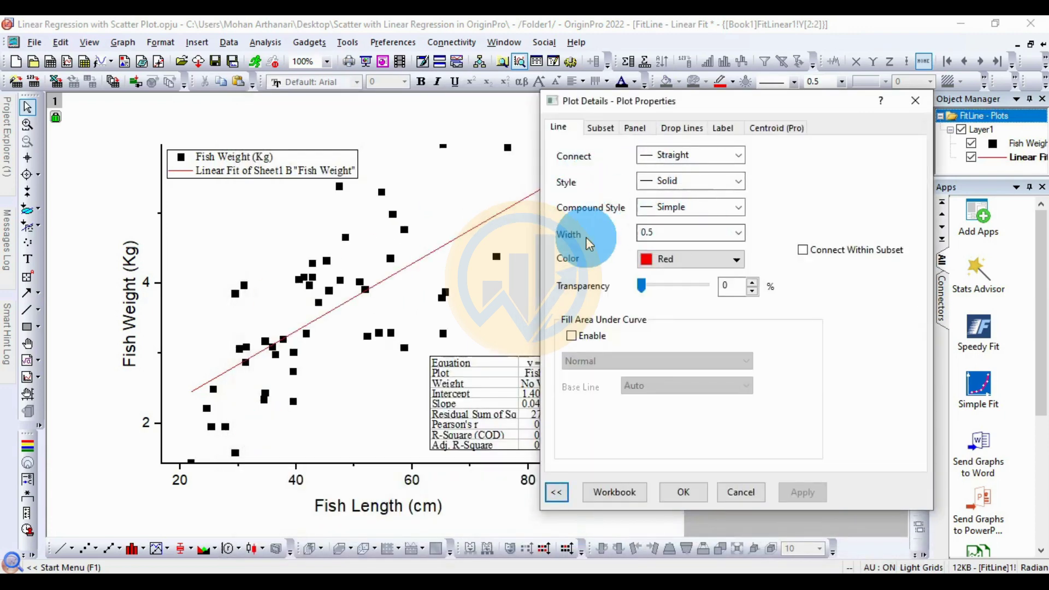
click(739, 234)
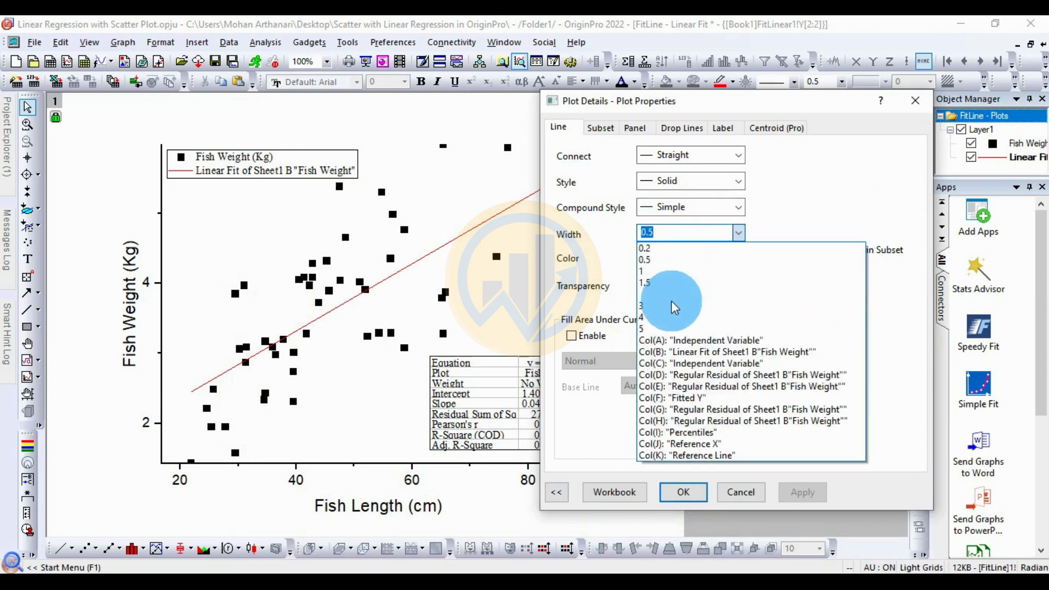
click(658, 318)
click(802, 492)
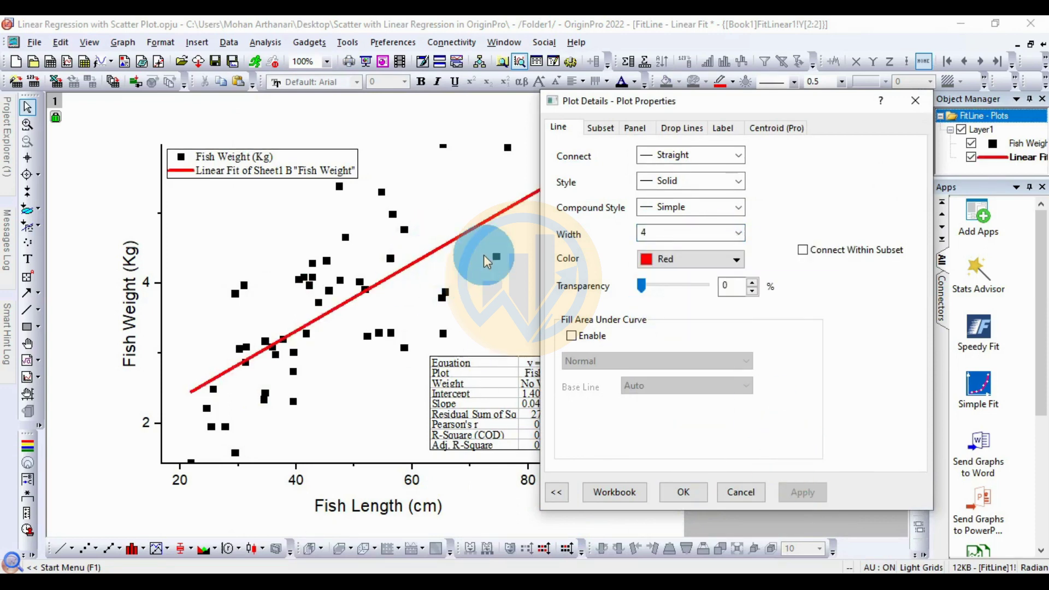
Step: Try colouring the fit line by points, indexed on Col(B) with the Candy color list
click(736, 260)
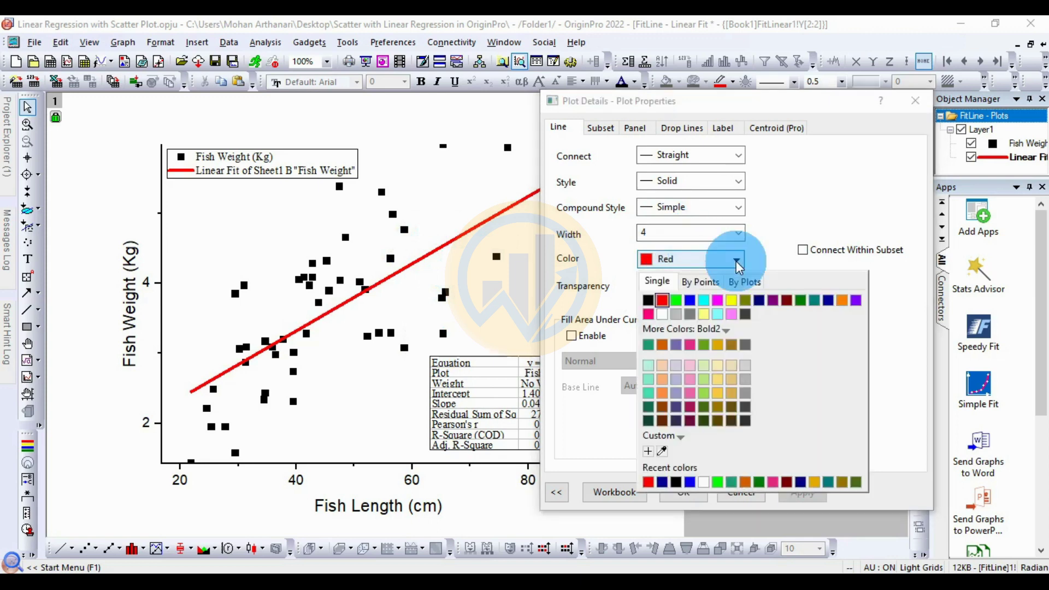
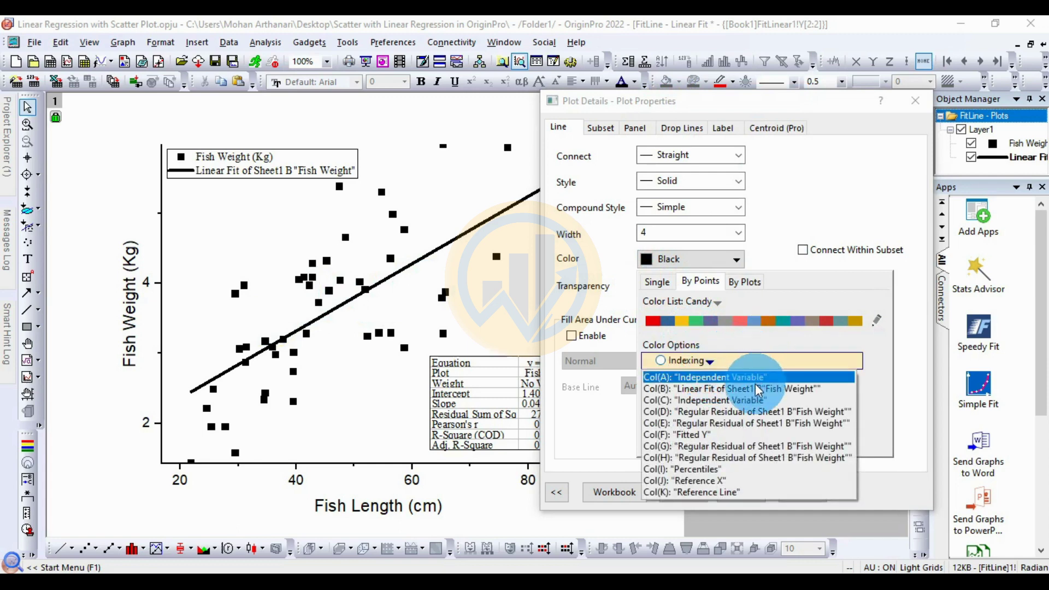
click(734, 389)
click(802, 494)
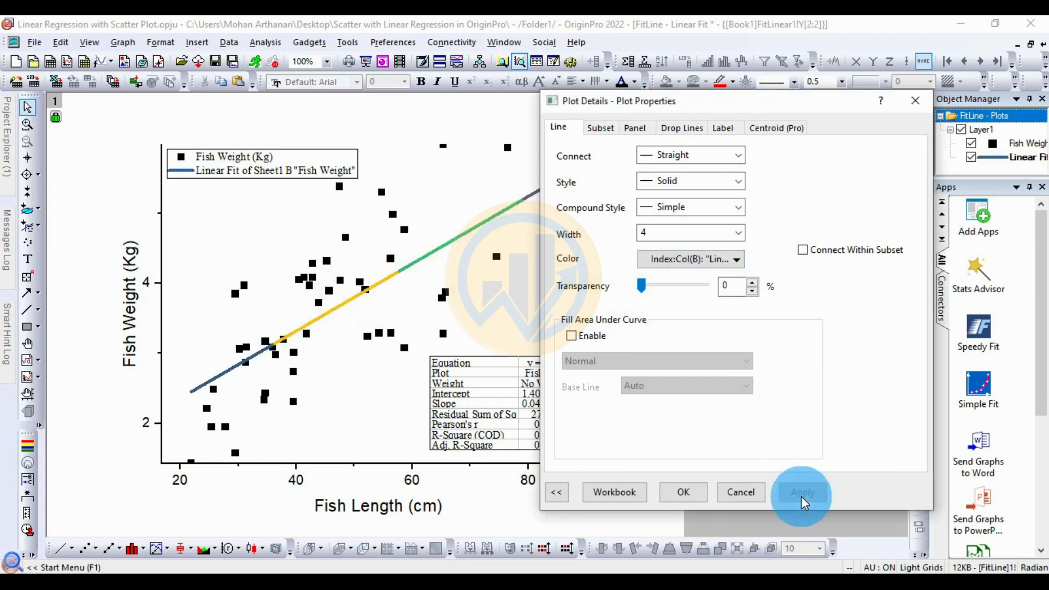
Step: Try the Bold2 increment list as the fit line's by-plots colour
mouse_move(701, 111)
mouse_down()
mouse_move(735, 137)
mouse_move(755, 130)
mouse_move(712, 113)
mouse_up()
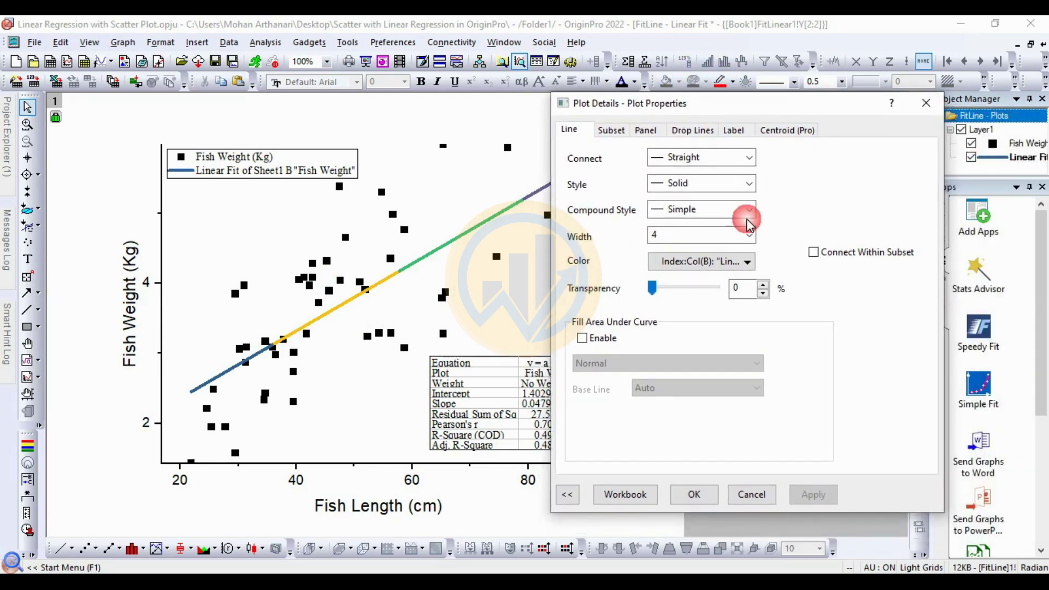
click(744, 262)
click(764, 285)
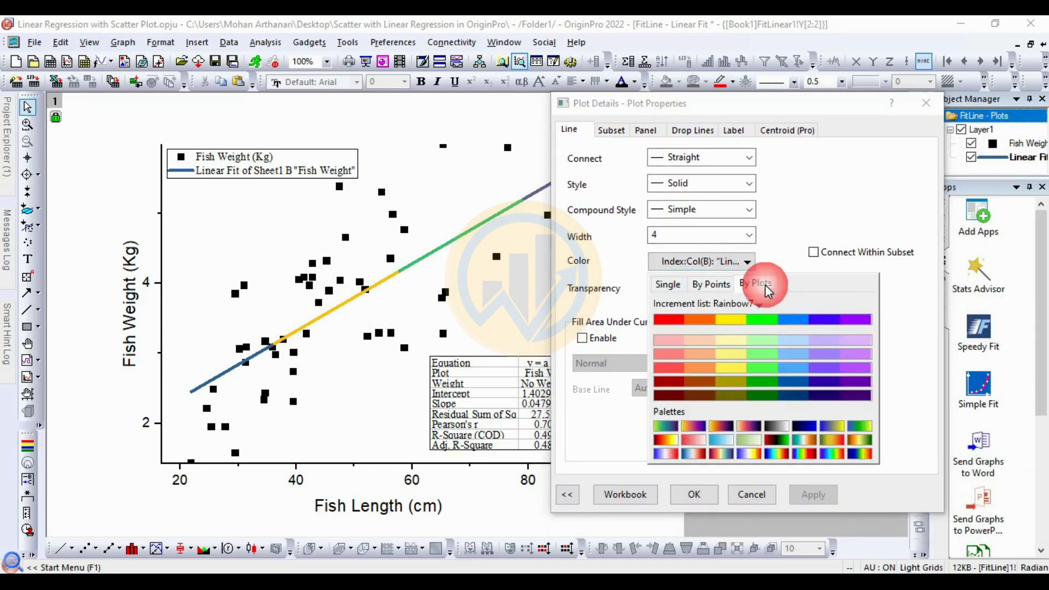
click(746, 304)
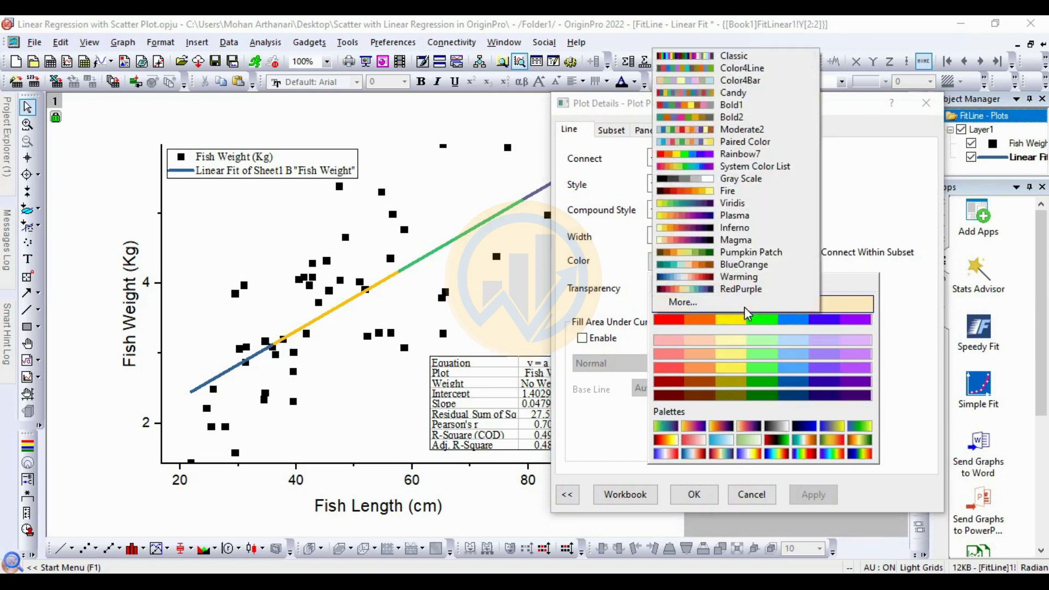
click(727, 117)
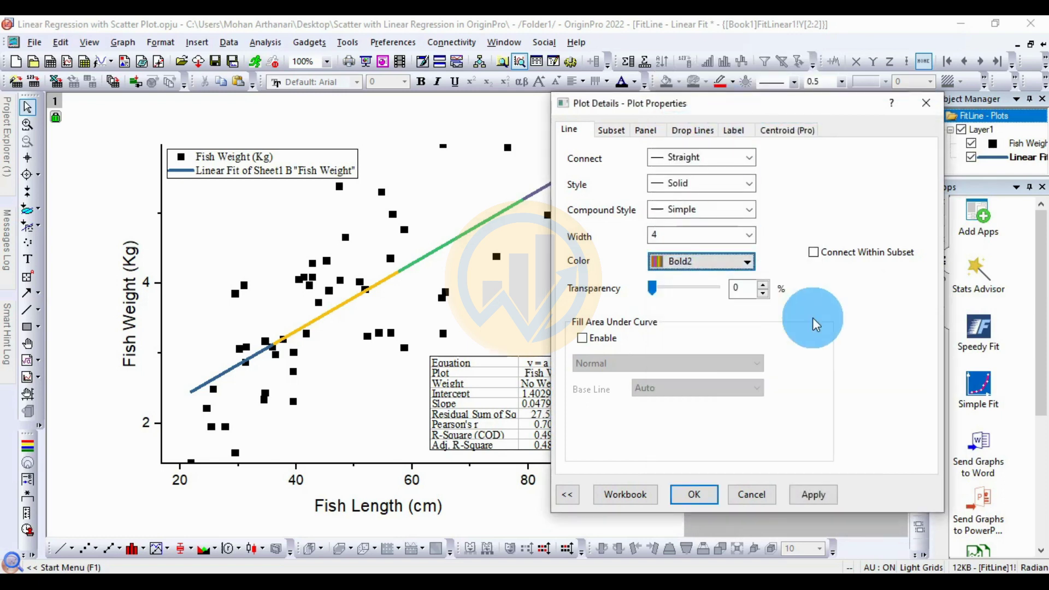
click(814, 497)
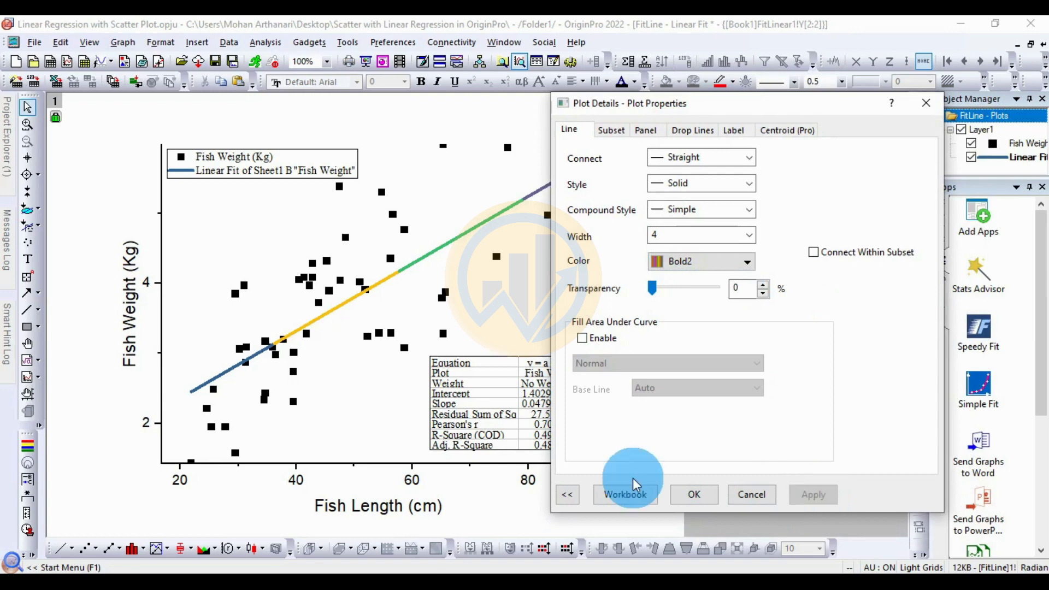
Step: Set the fit line's colour to single Red and accept the plot properties
click(746, 268)
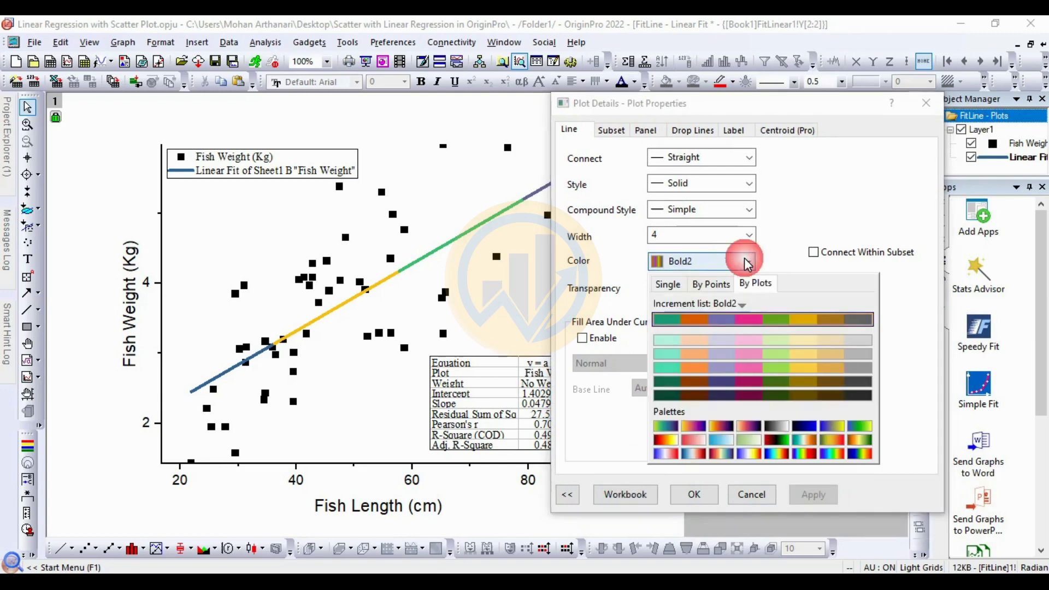
click(667, 283)
click(673, 303)
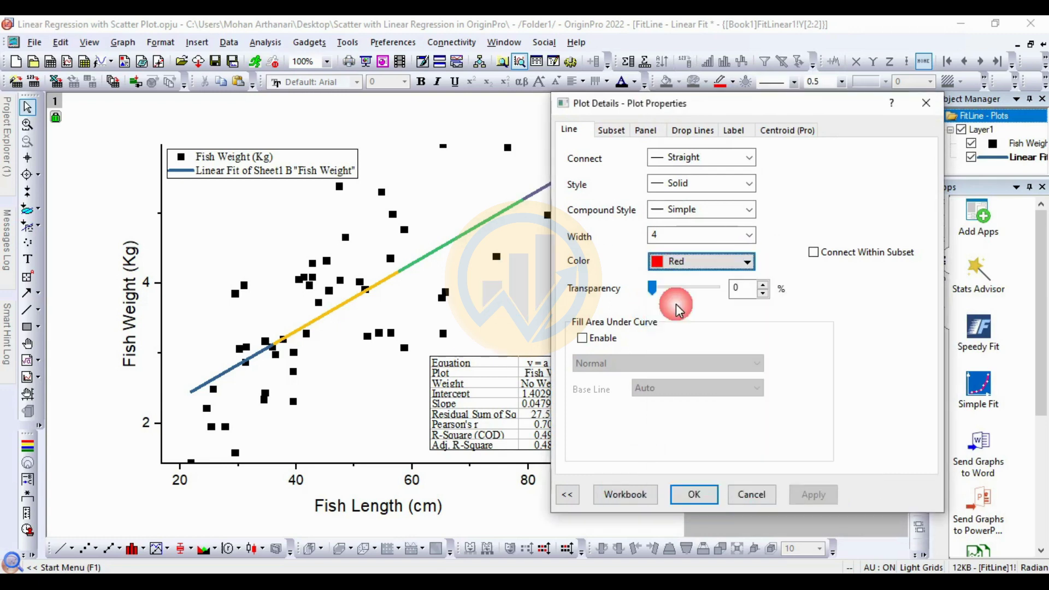
click(817, 496)
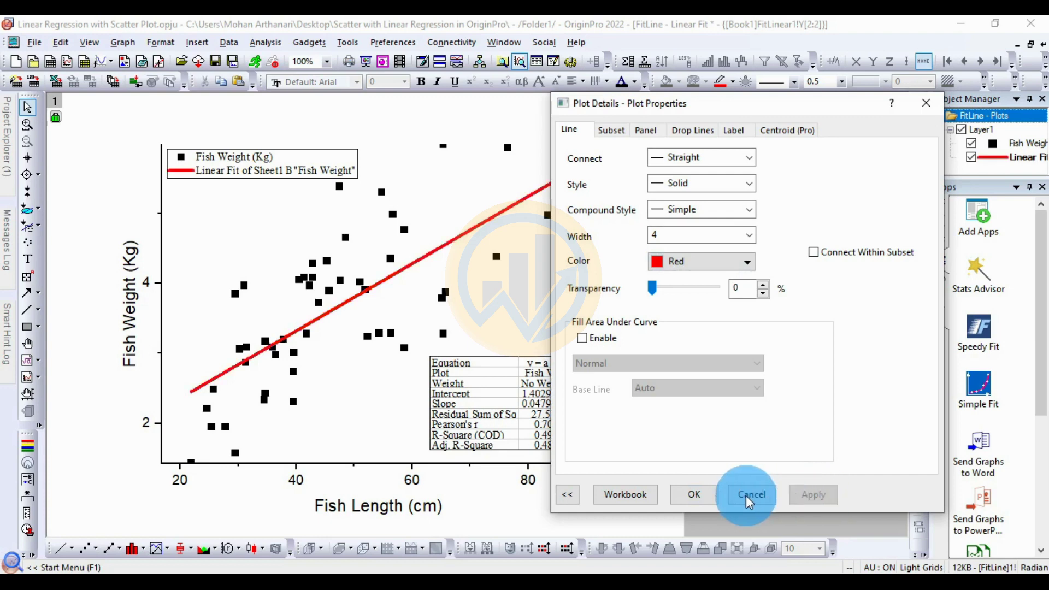
click(694, 495)
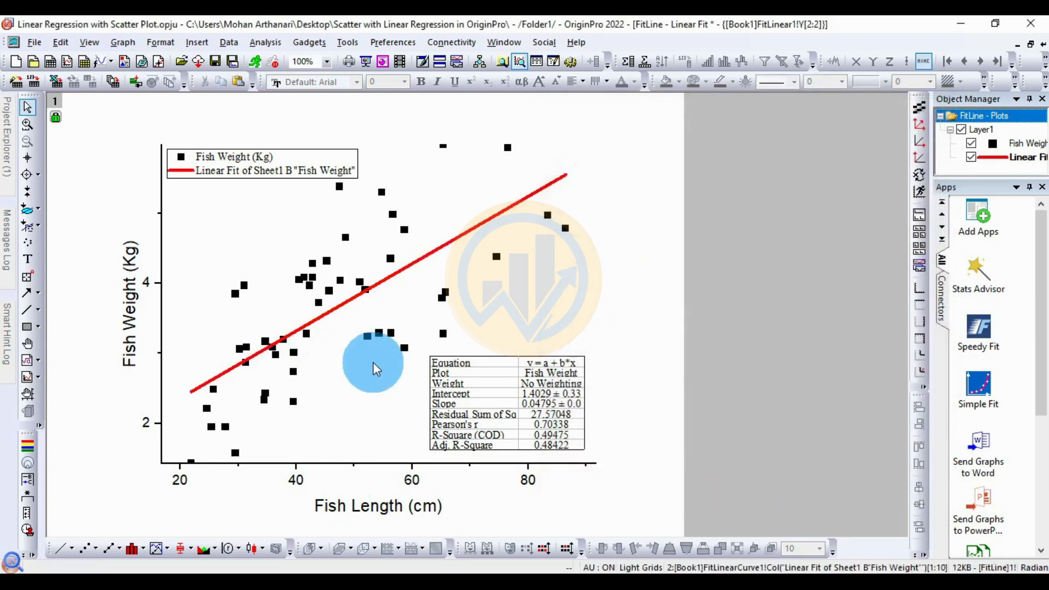
Step: Change the Fish Weight scatter symbol to a solid circle in its plot properties
mouse_move(393, 342)
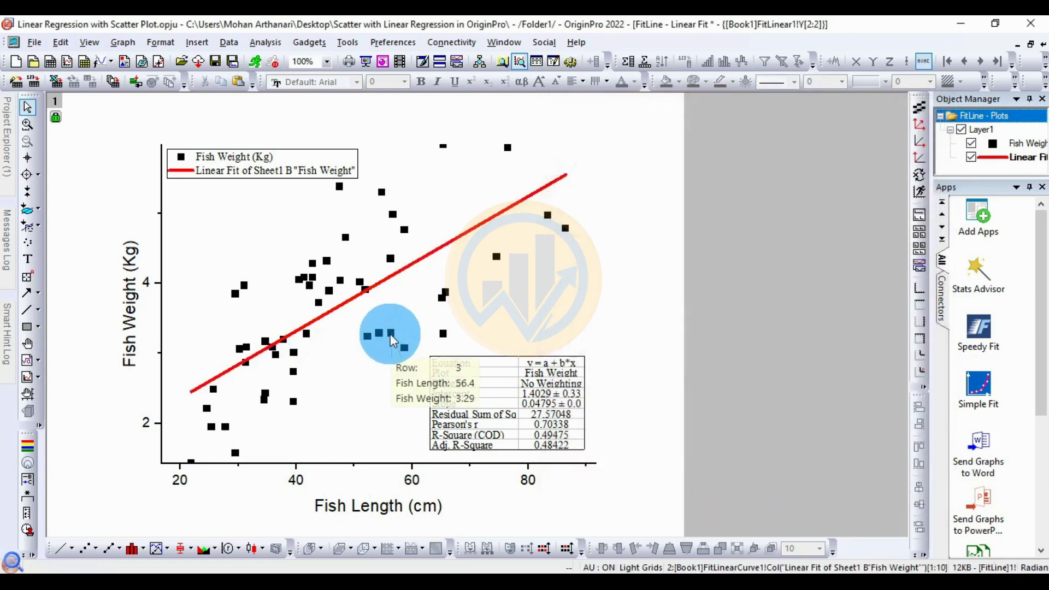
right_click(390, 334)
click(425, 426)
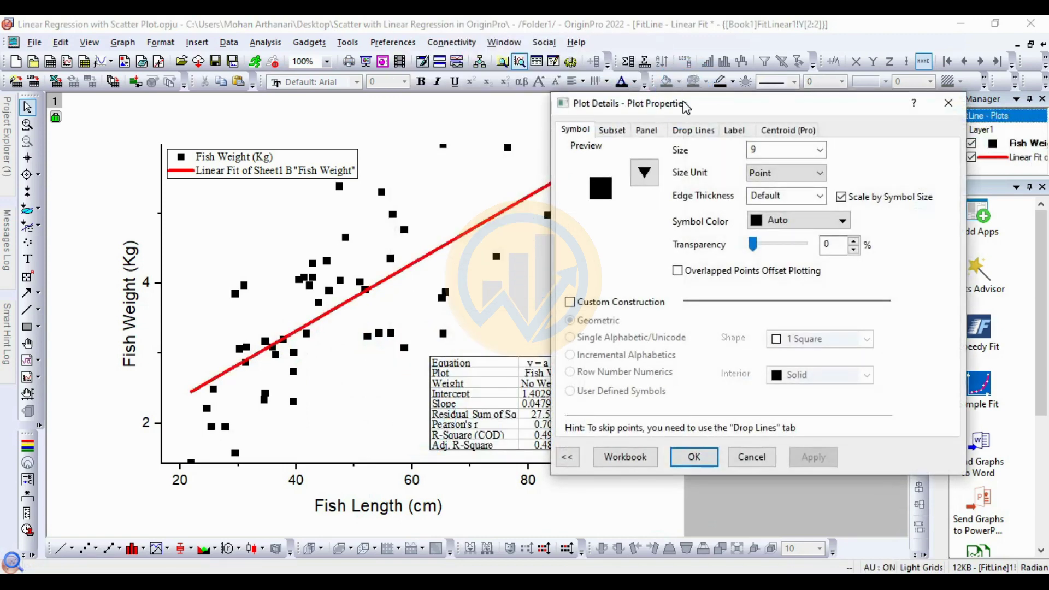
drag(690, 95, 611, 90)
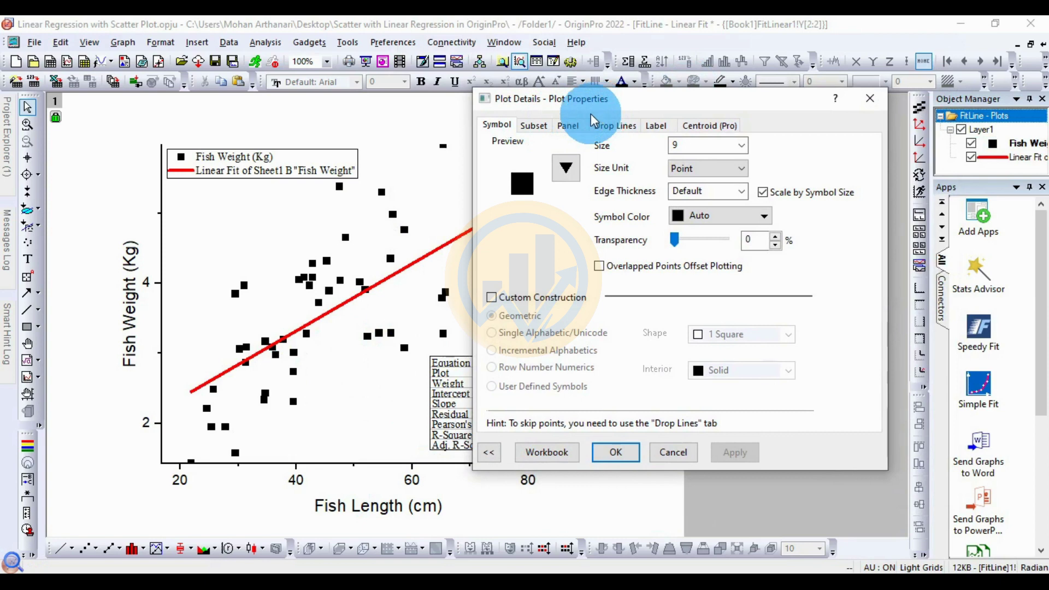
click(571, 176)
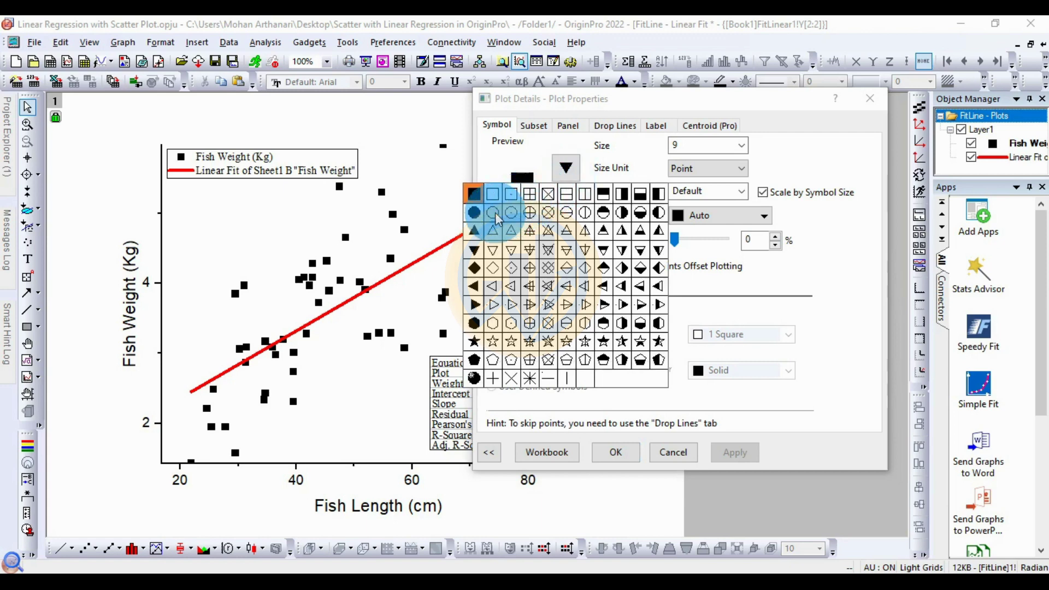
click(473, 212)
click(713, 445)
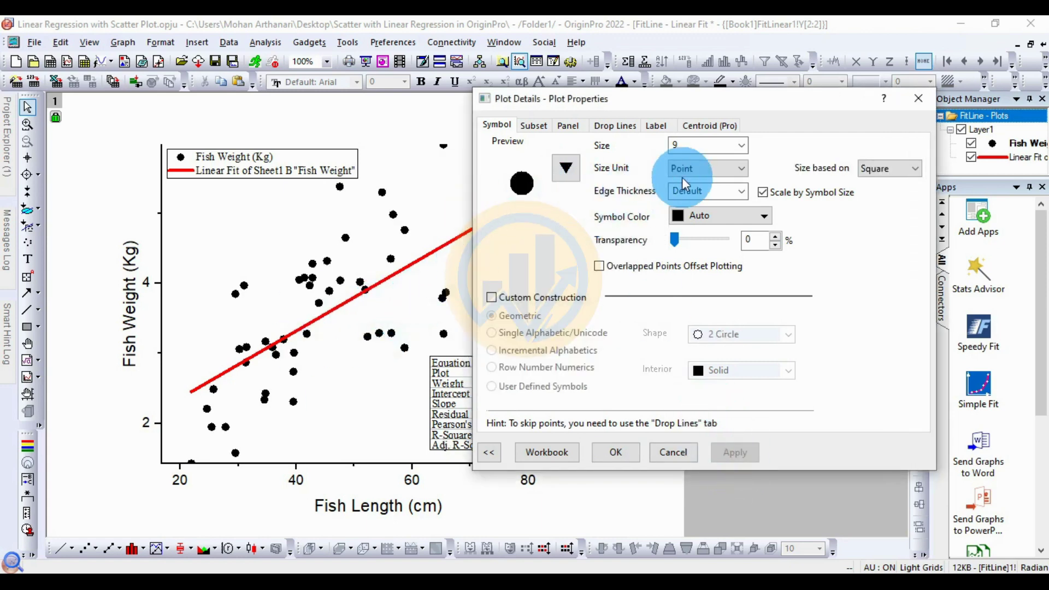
Step: Set the Fish Weight scatter symbols to size 12 and colour Orange
click(742, 145)
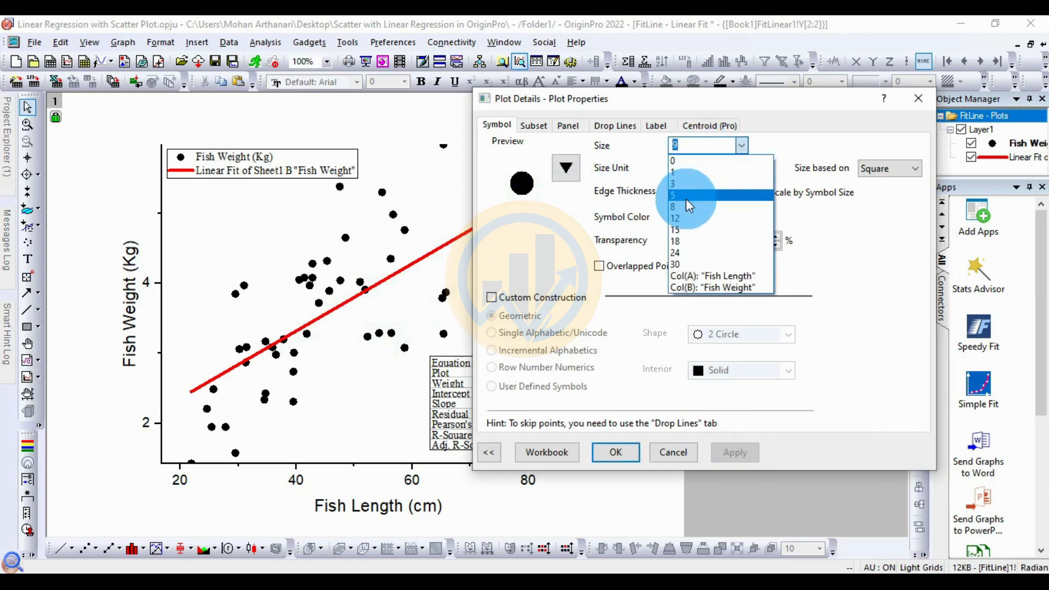
click(677, 217)
click(736, 452)
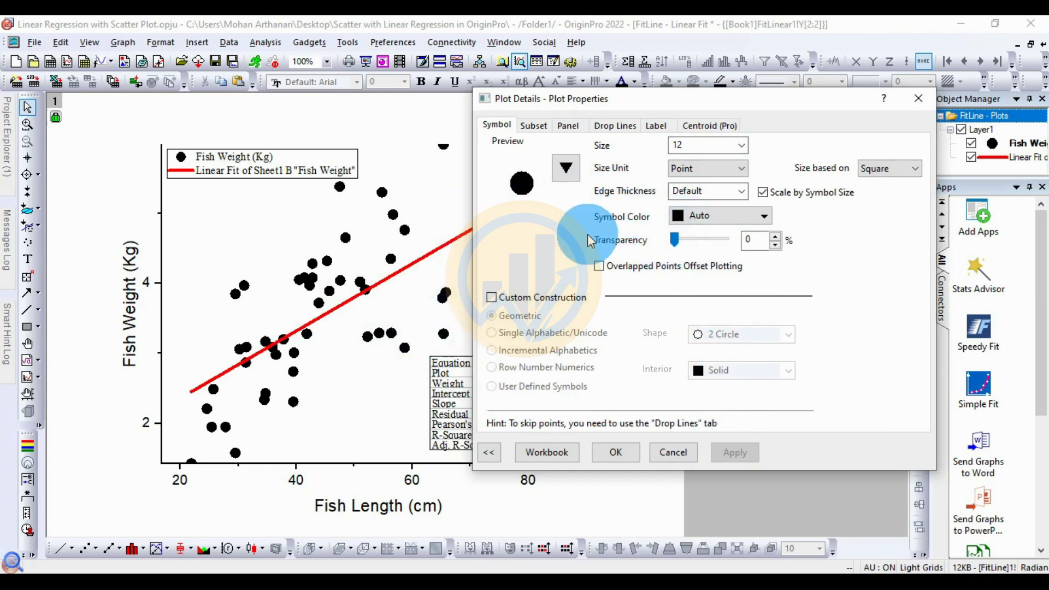
click(763, 216)
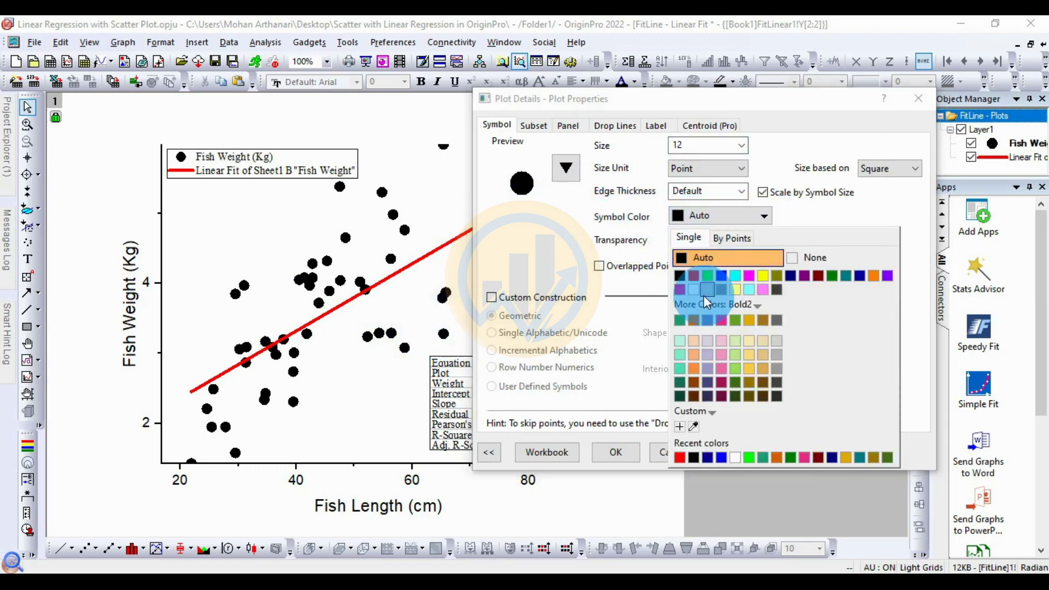
click(875, 278)
click(746, 450)
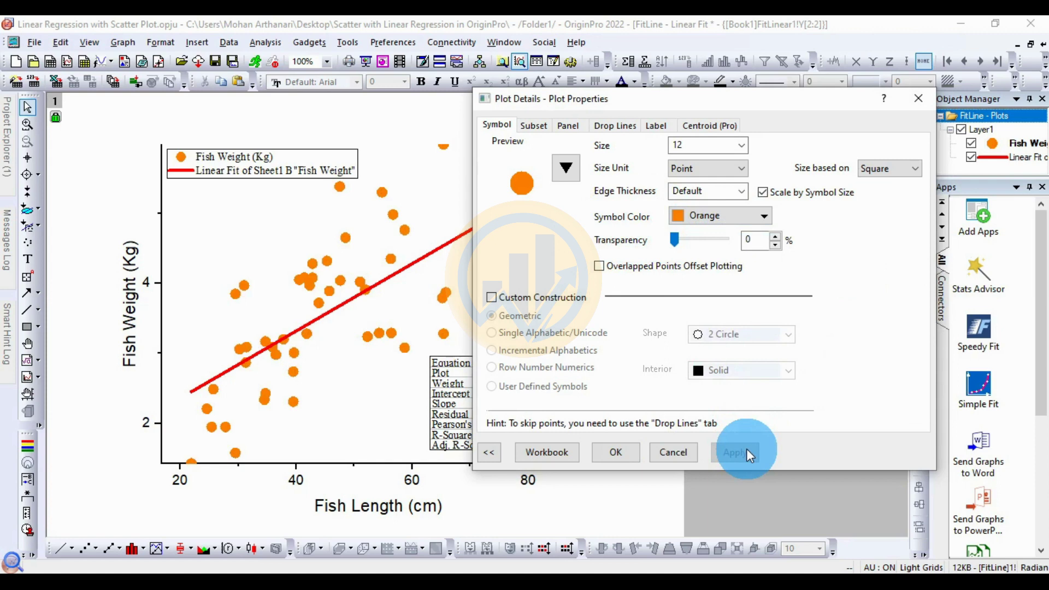
Step: Try colouring the scatter symbols by points with the Bold2 colour list indexed to the Fish Weight column
click(762, 217)
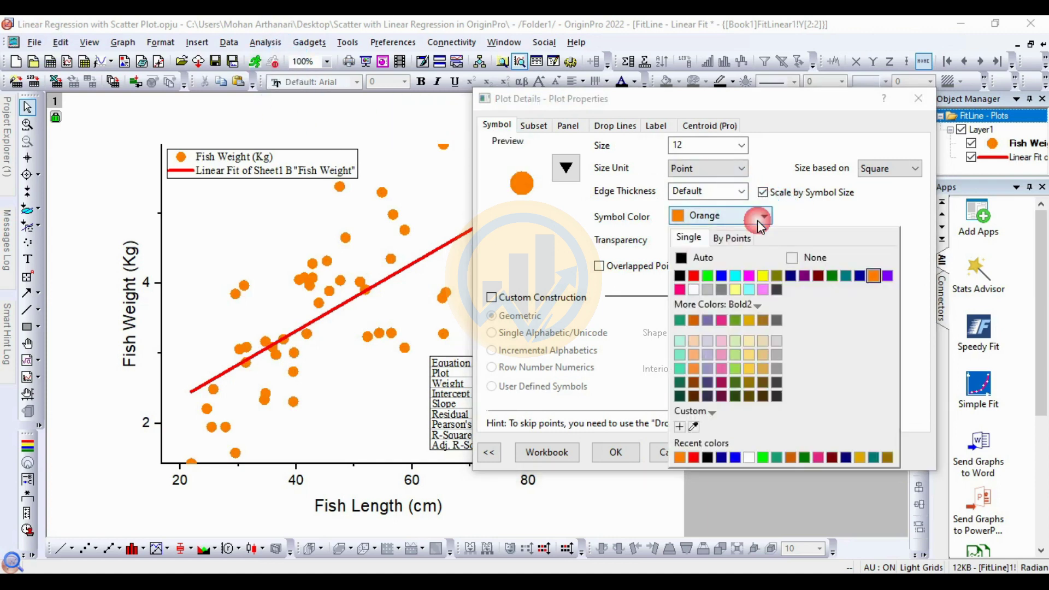
click(721, 241)
click(757, 260)
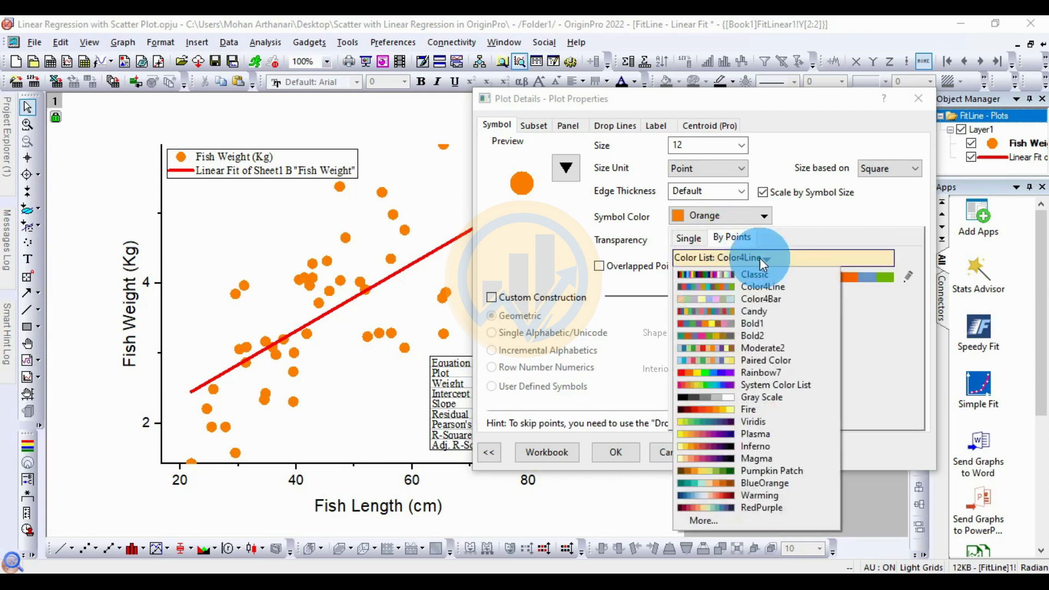
click(752, 334)
click(727, 318)
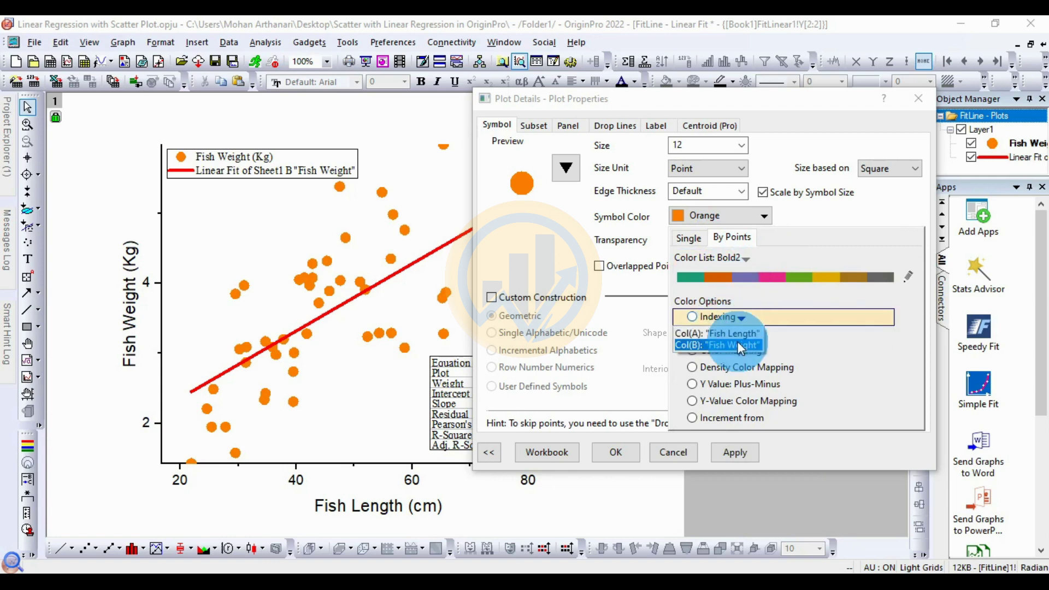
click(740, 345)
click(740, 454)
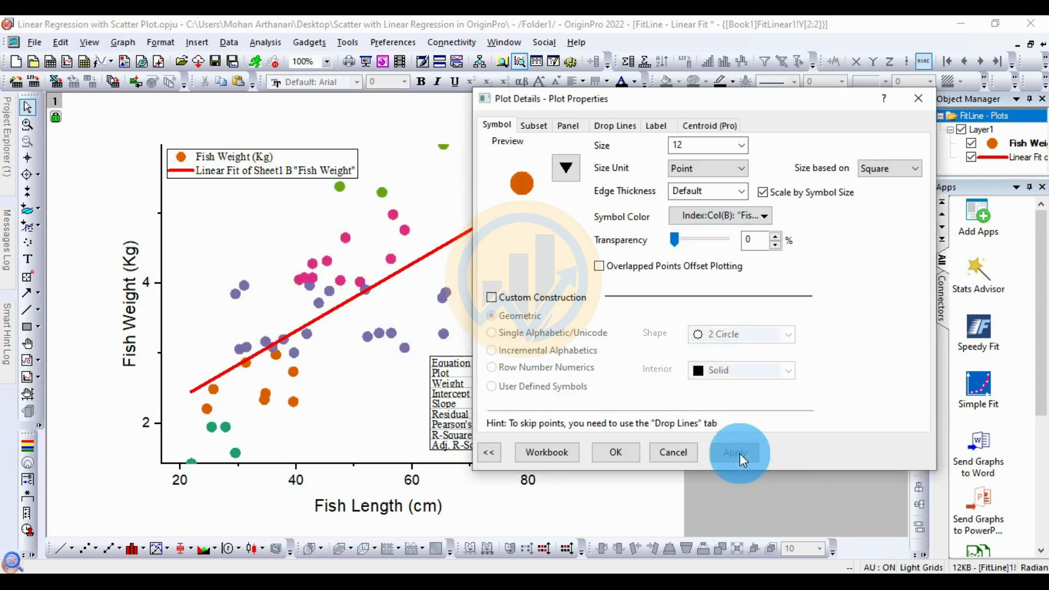
Step: Set the scatter symbols' colour to single Auto black and accept the plot properties
drag(654, 104, 743, 105)
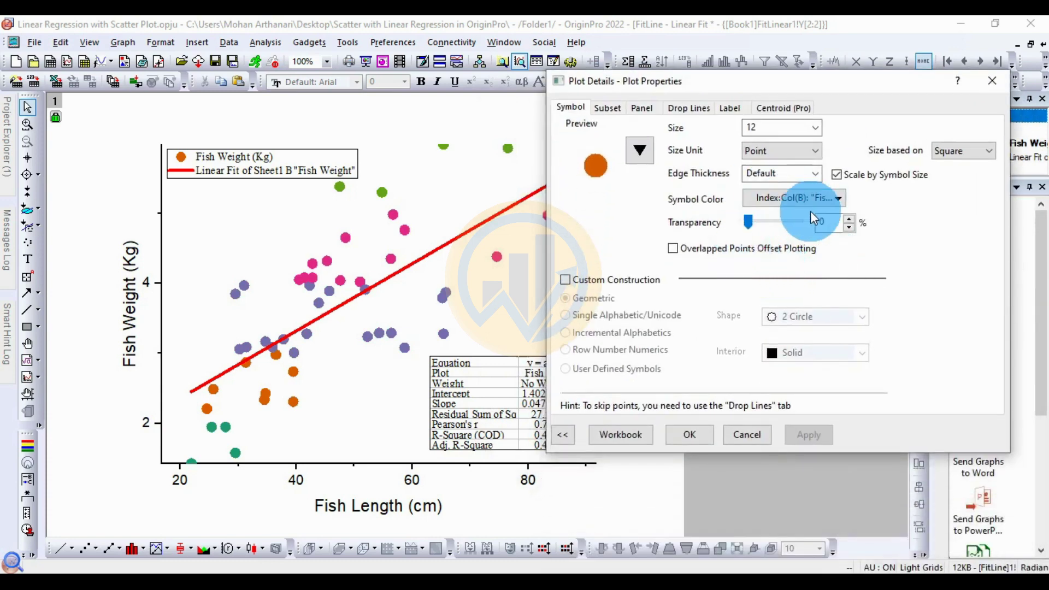
click(833, 199)
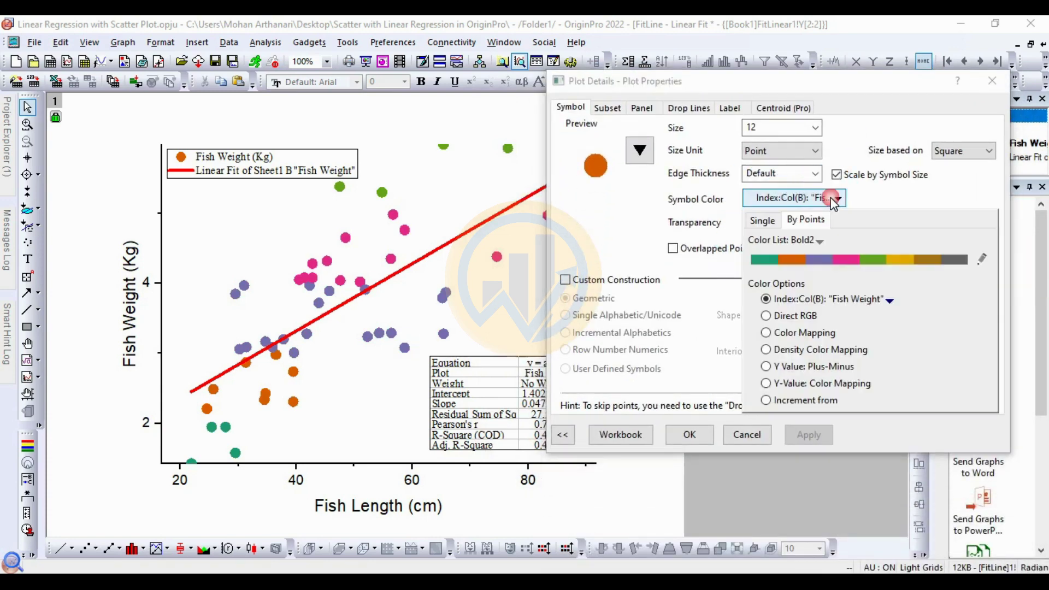
click(773, 221)
click(757, 240)
click(831, 434)
click(825, 433)
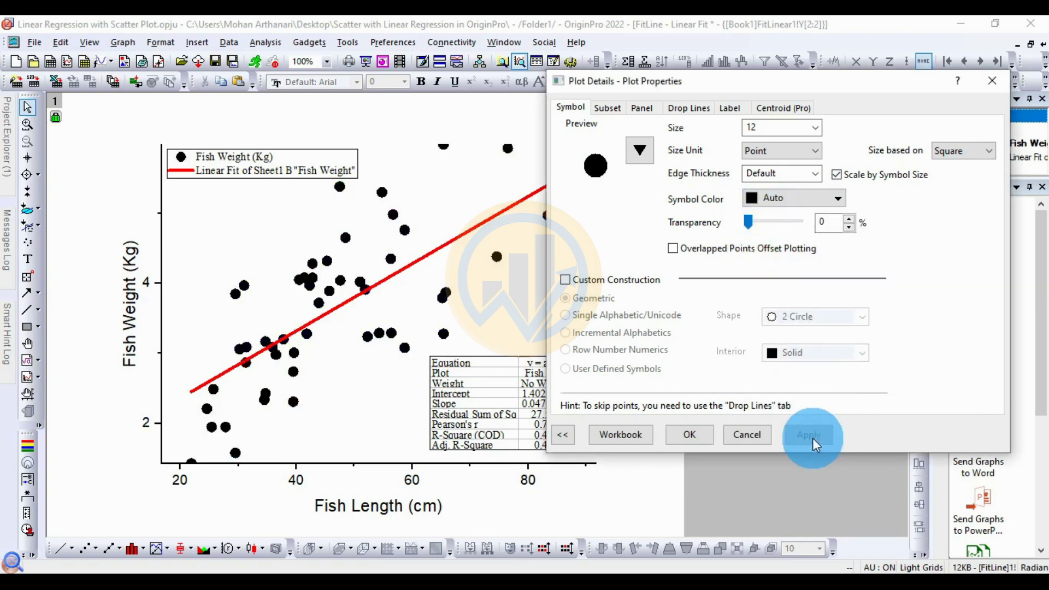
click(698, 438)
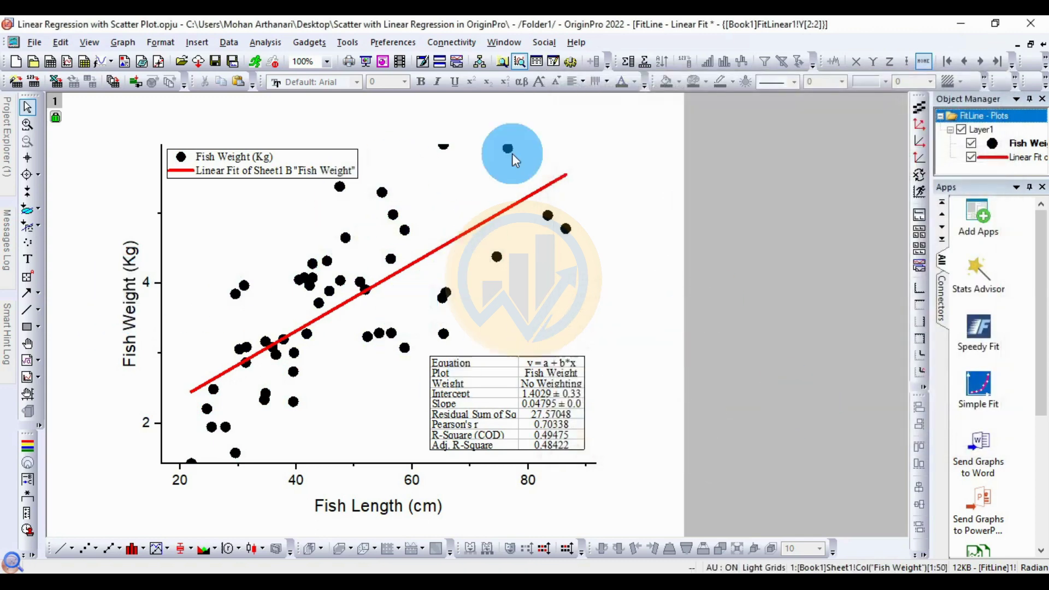
Step: Add a top X and right Y axis layer to the graph and delete both of its axis titles
click(923, 337)
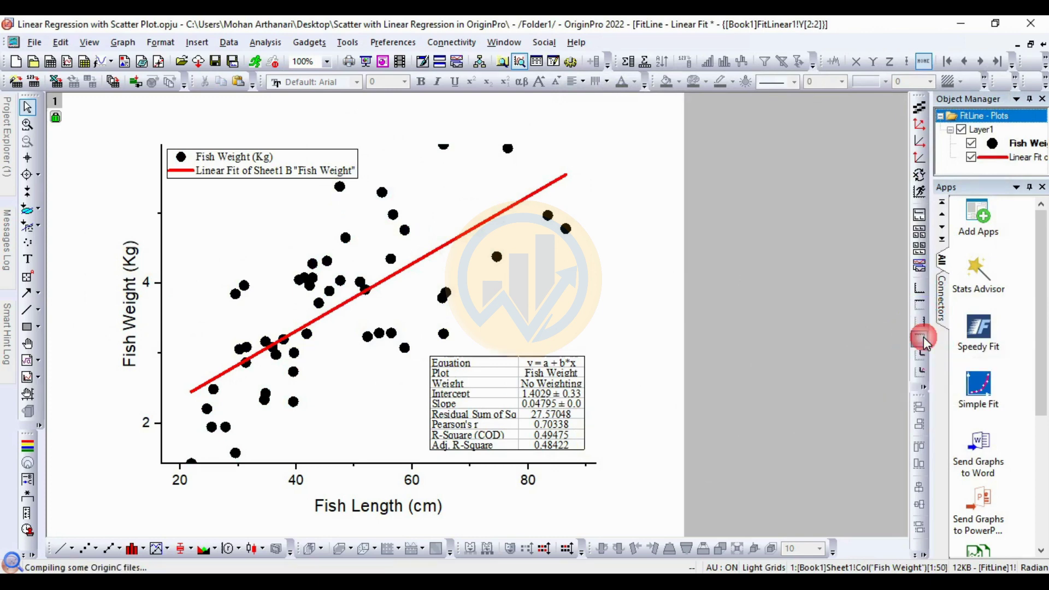
click(639, 310)
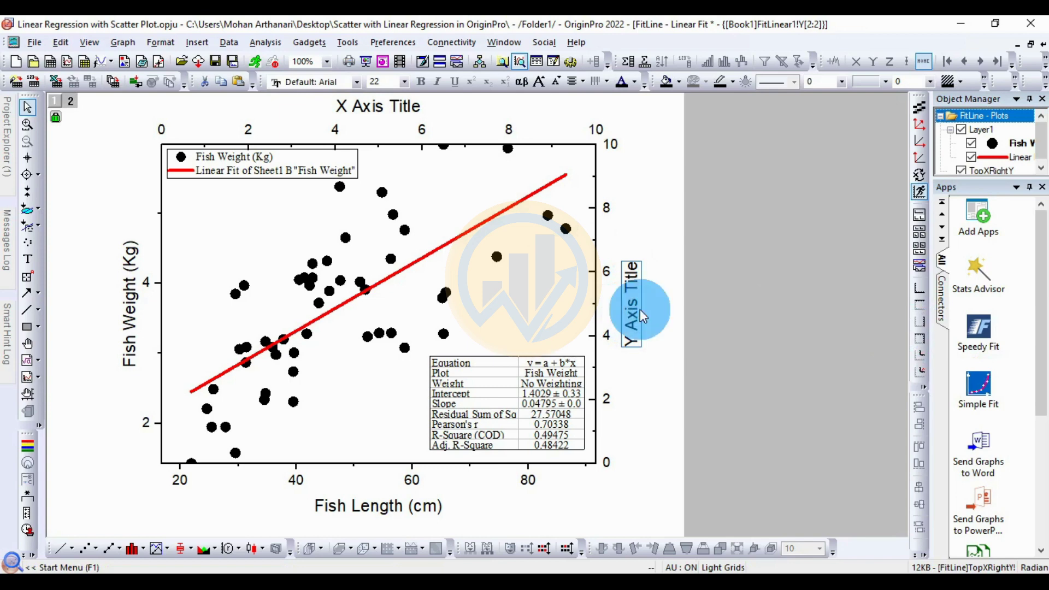
key(Delete)
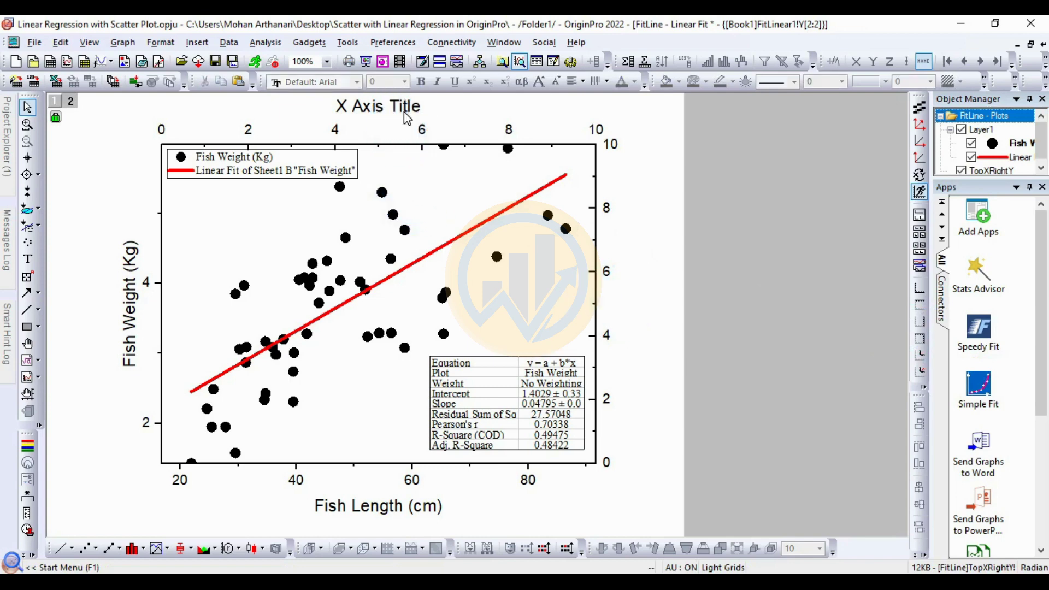
click(407, 112)
key(Delete)
Step: Delete the tick labels of the new top X axis and right Y axis
click(422, 131)
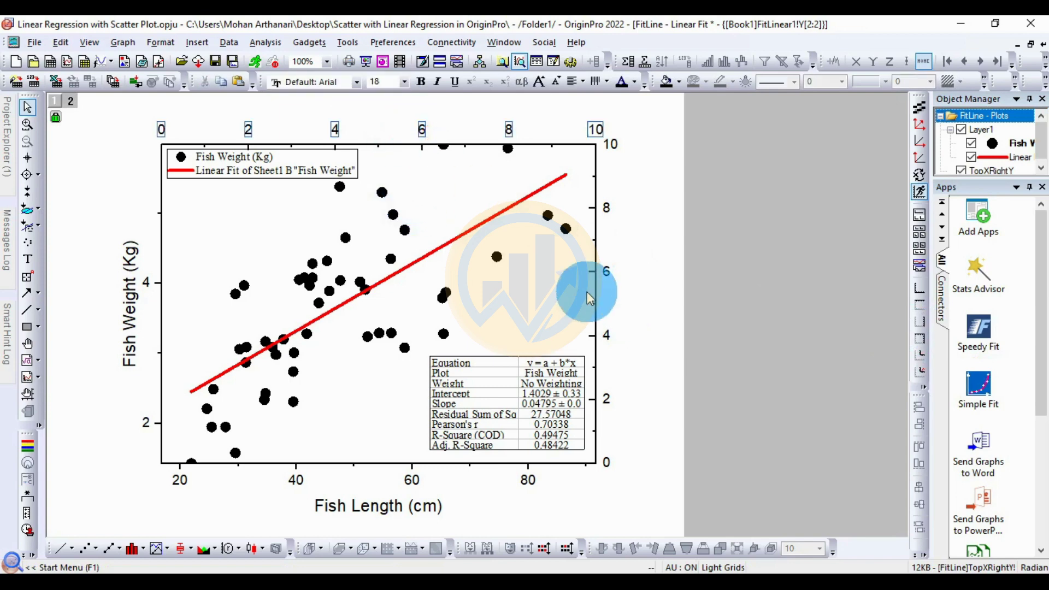
key(Delete)
click(607, 273)
key(Delete)
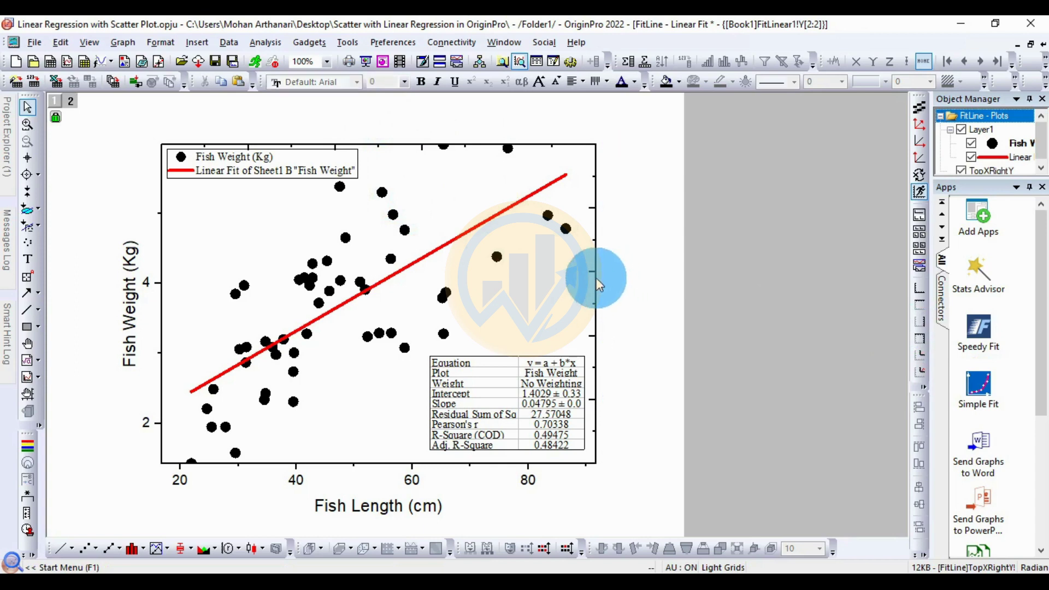
Step: Set the right axis's major and minor tick styles to None and apply the change
click(595, 275)
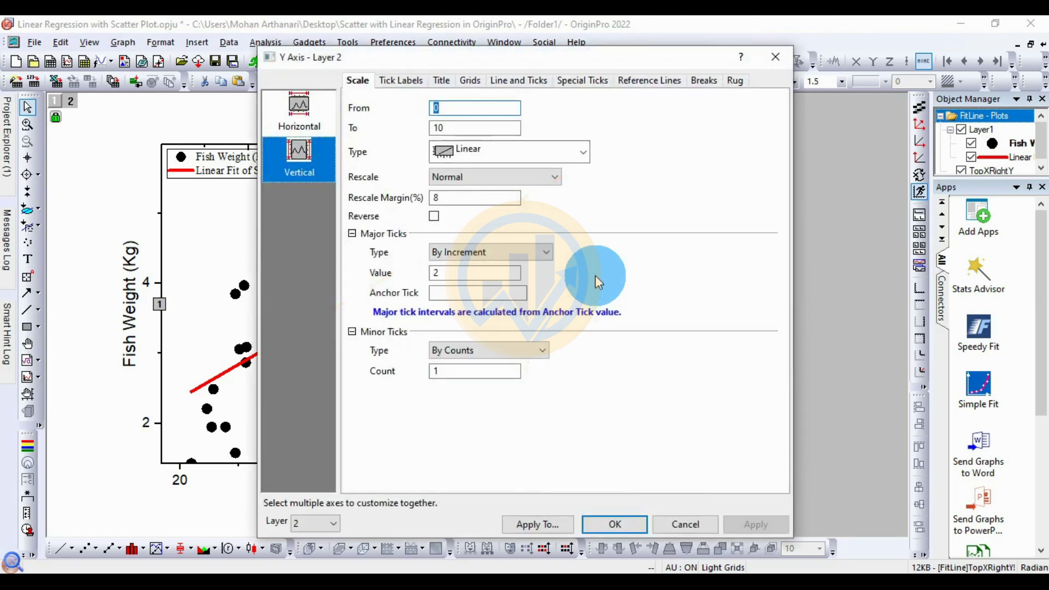
drag(402, 64, 538, 35)
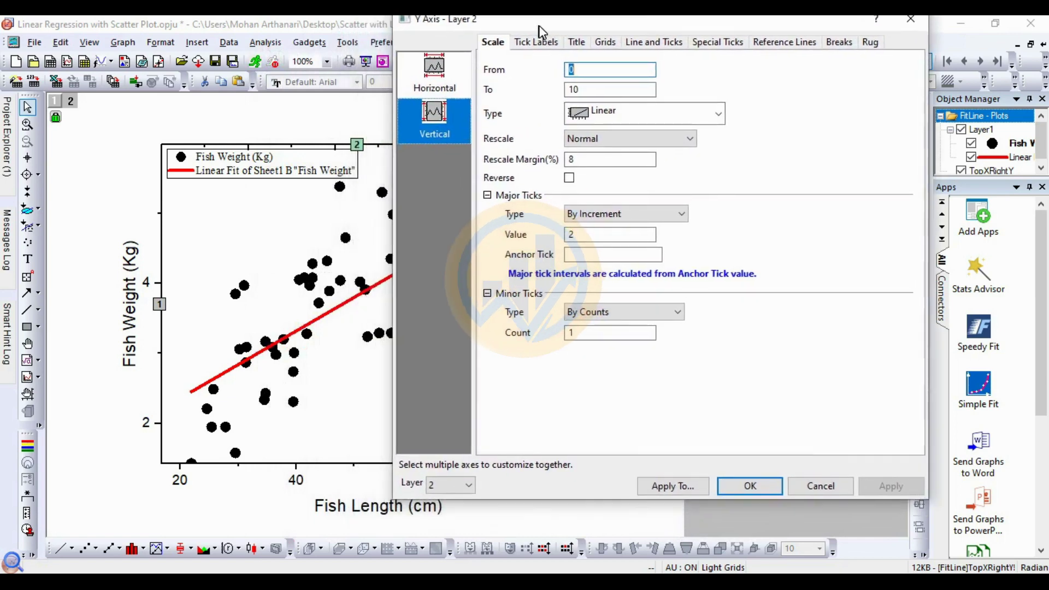
click(662, 52)
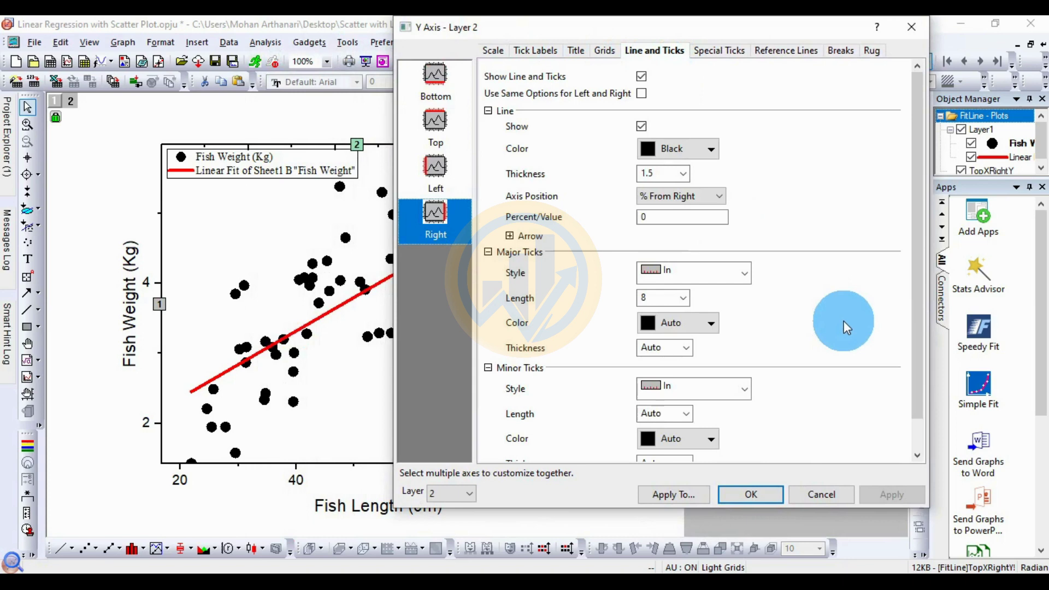
click(746, 271)
click(680, 350)
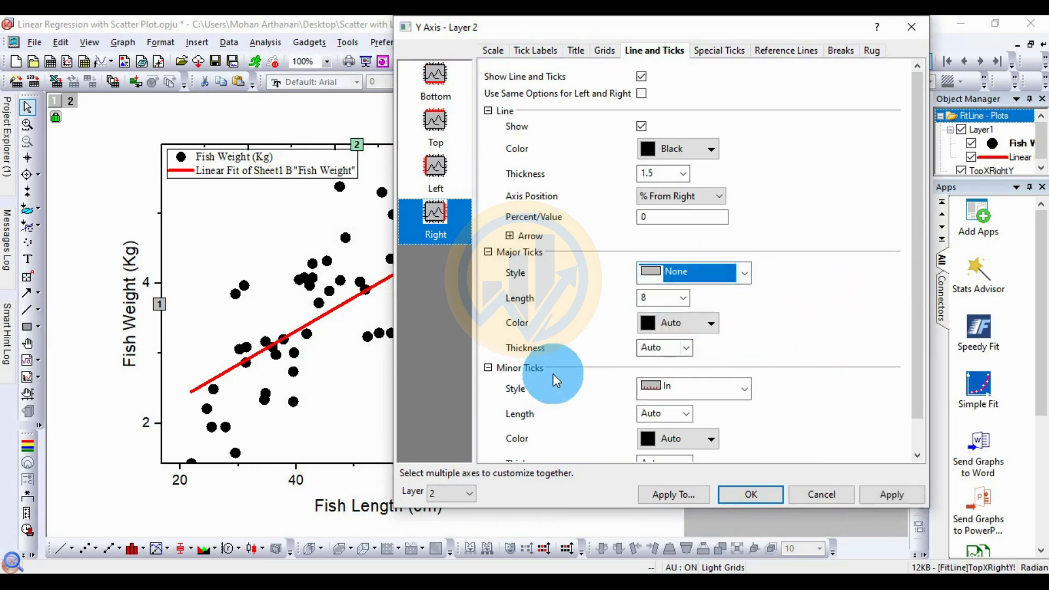
click(744, 390)
click(690, 462)
click(878, 493)
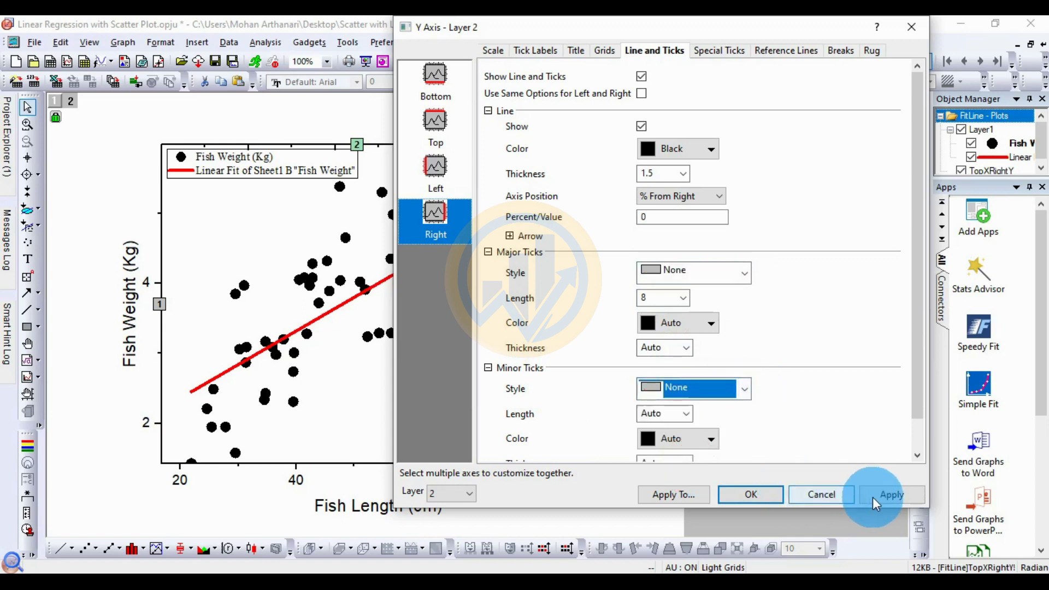
Step: Set the top axis's major and minor tick styles to None and accept the axis settings
click(437, 122)
click(754, 279)
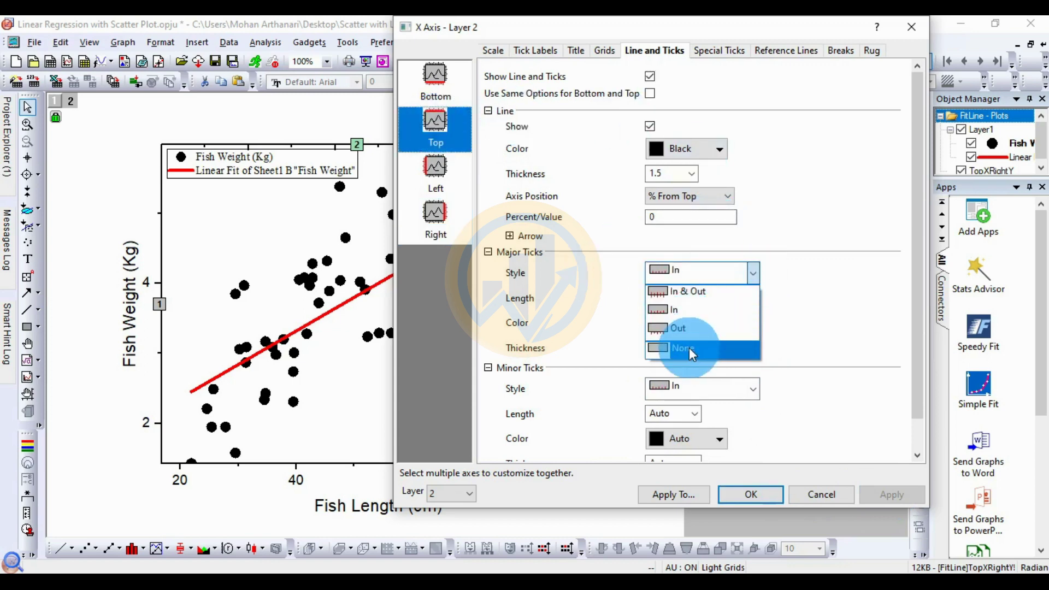
click(689, 349)
click(750, 395)
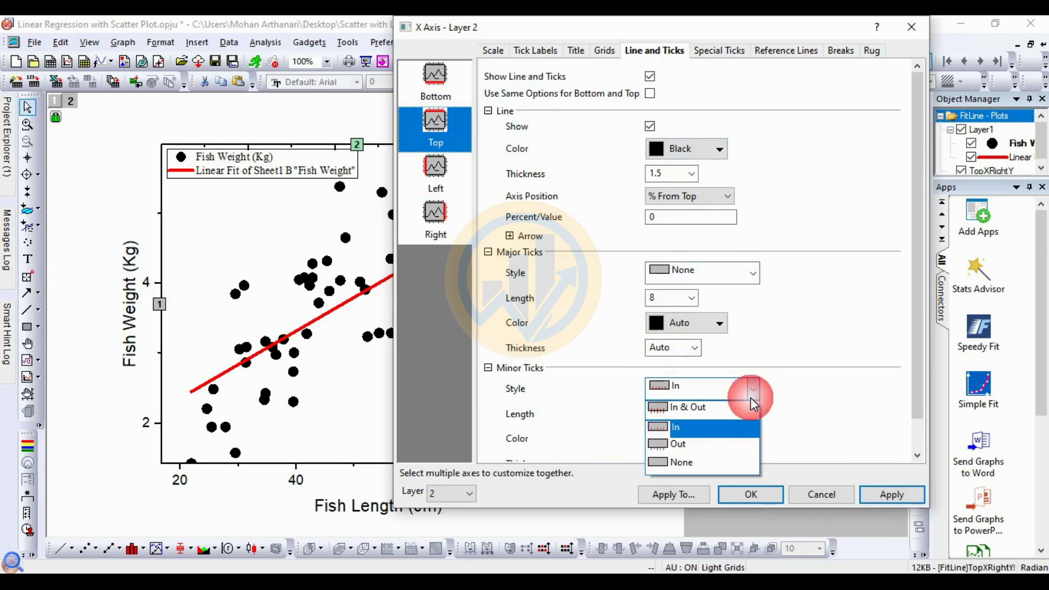
click(704, 462)
click(882, 493)
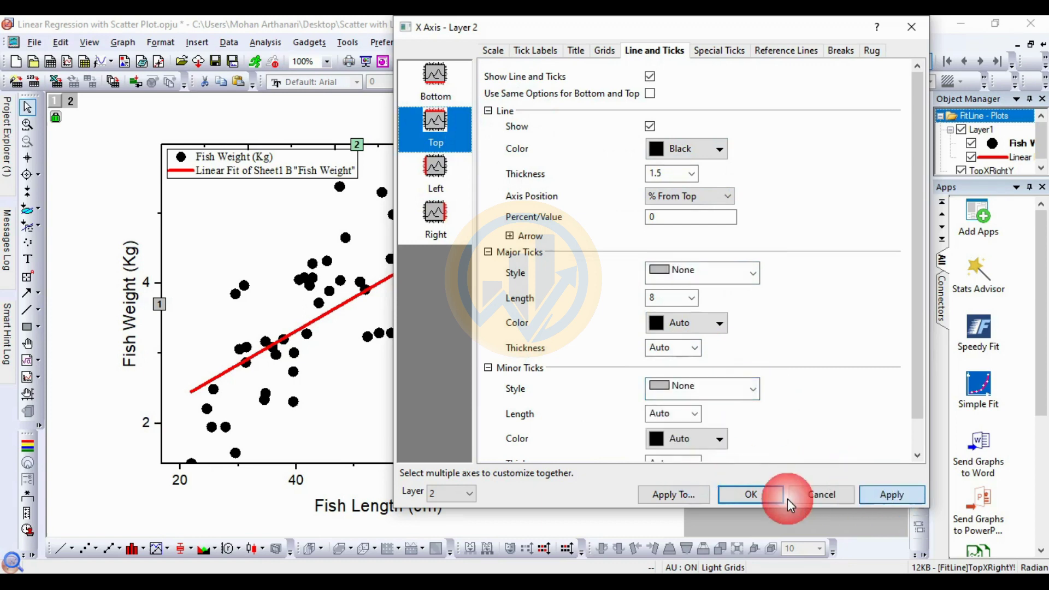
click(739, 501)
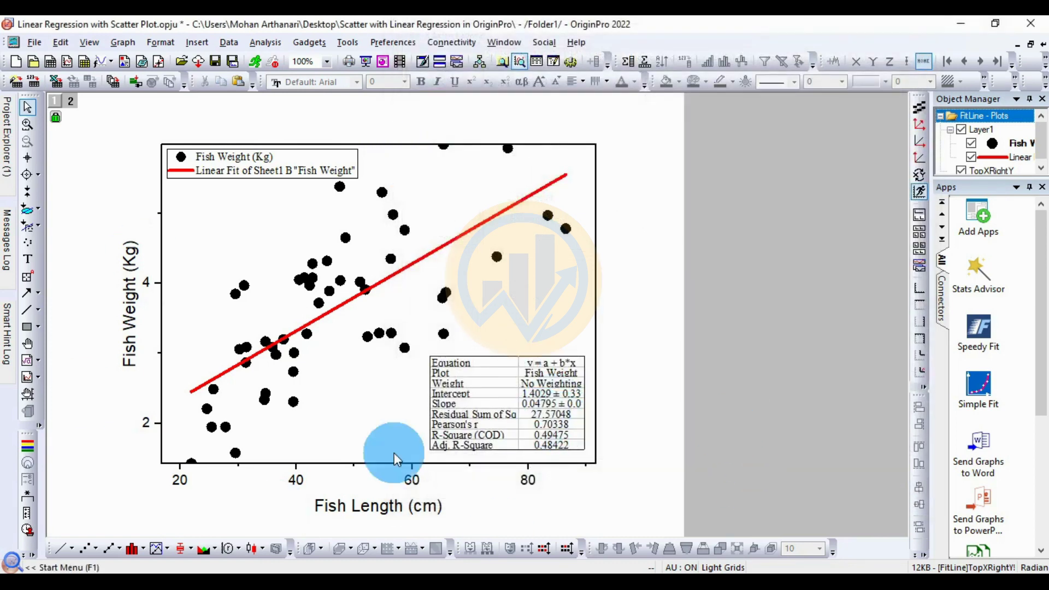
Step: Format the Fish Length (cm) axis title in Times New Roman at size 18
click(362, 505)
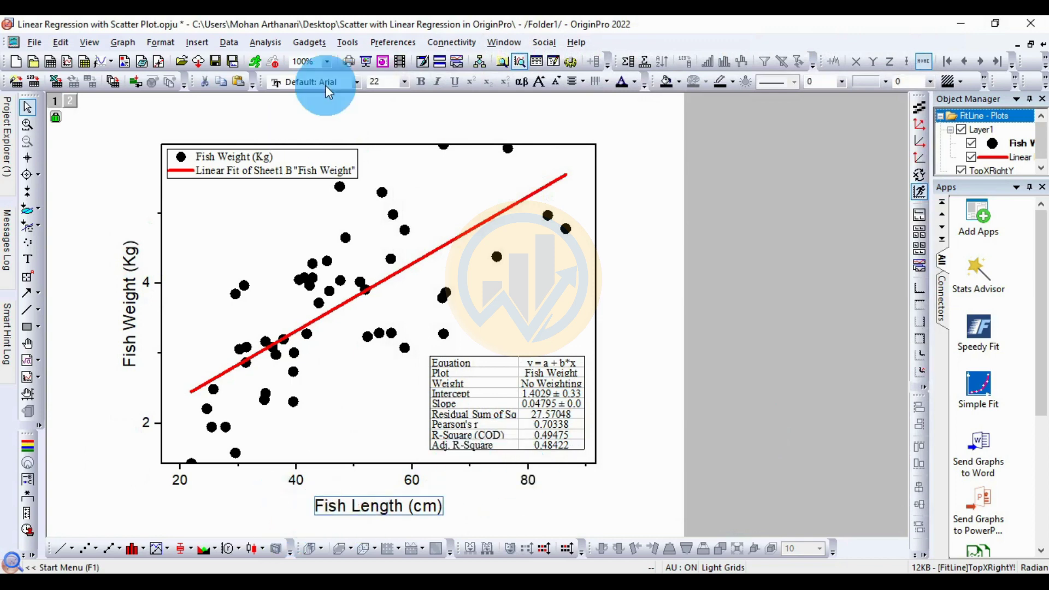
click(357, 82)
scroll(342, 105, up, 10)
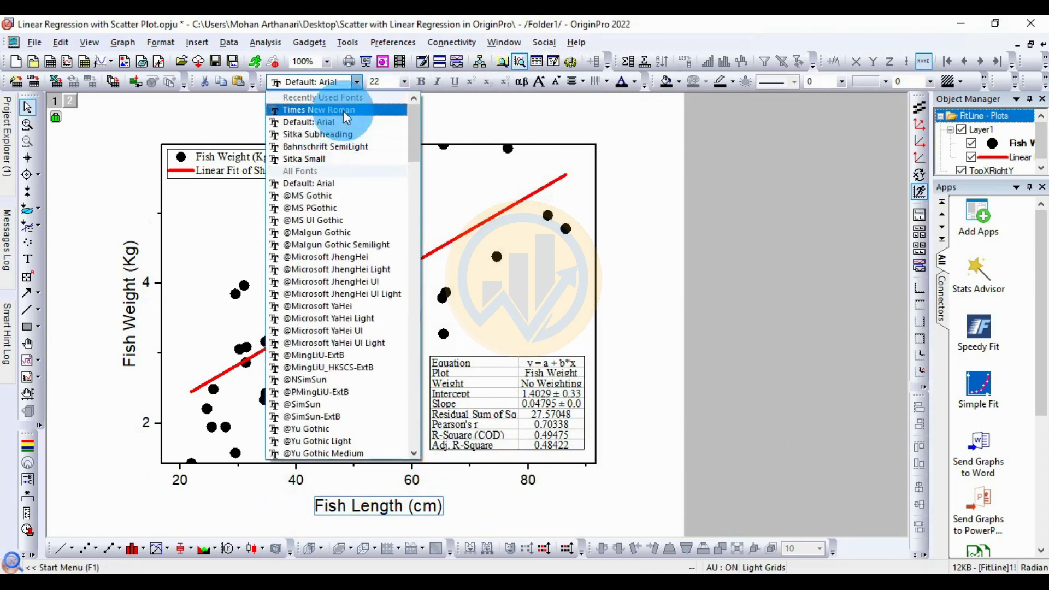
click(343, 109)
click(404, 83)
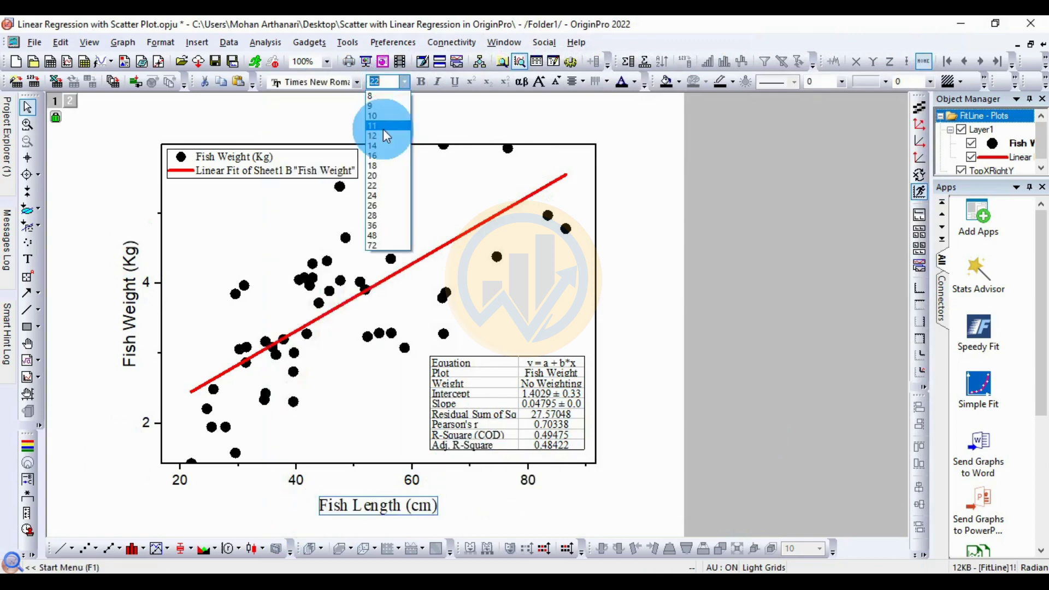
click(383, 164)
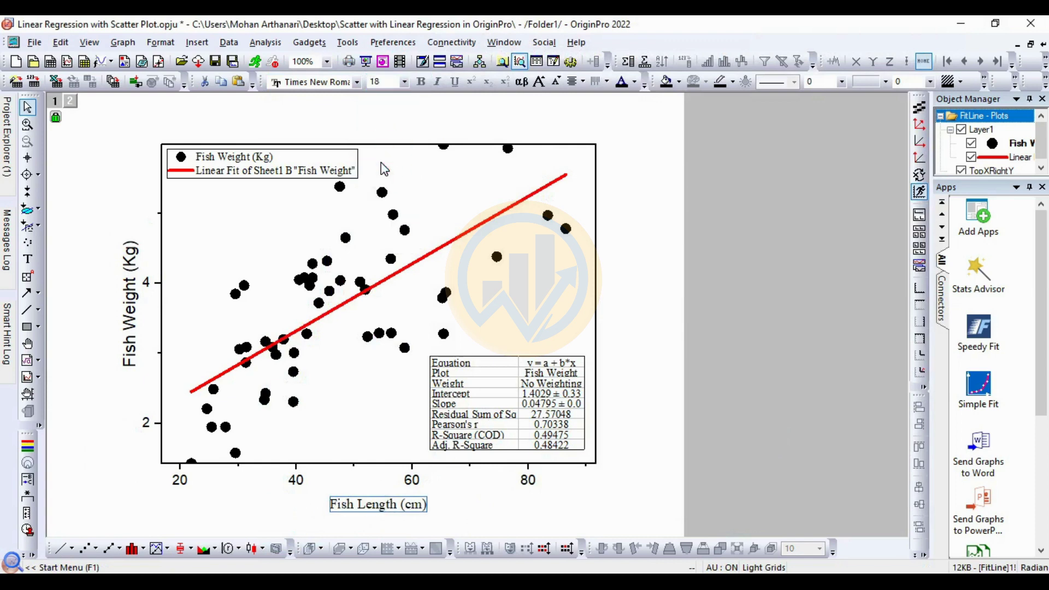
Step: Change the font of the bottom X-axis tick labels to Times New Roman
click(296, 481)
click(358, 83)
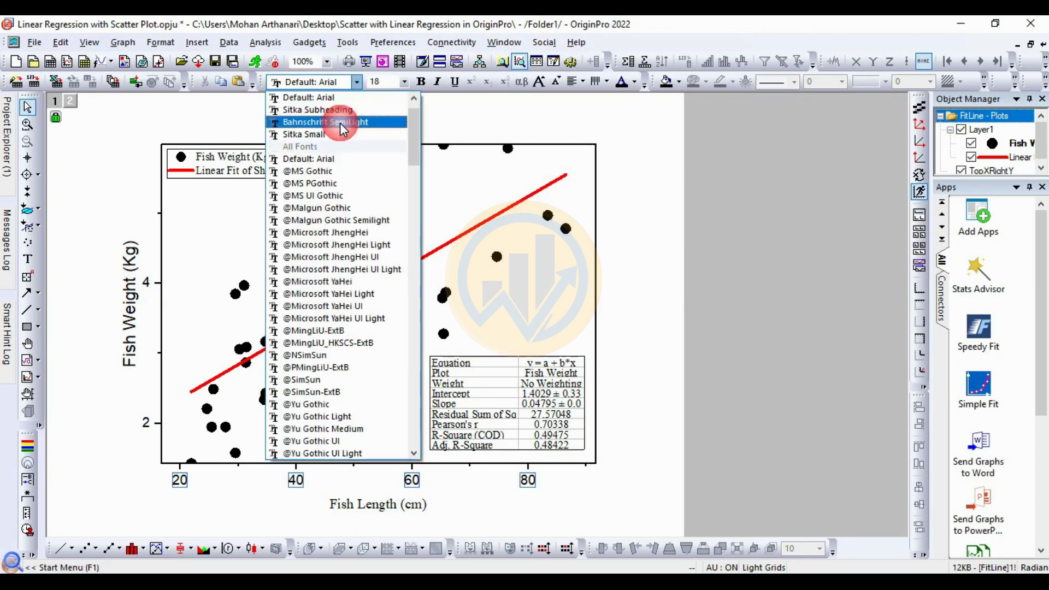
scroll(334, 122, up, 1)
click(342, 108)
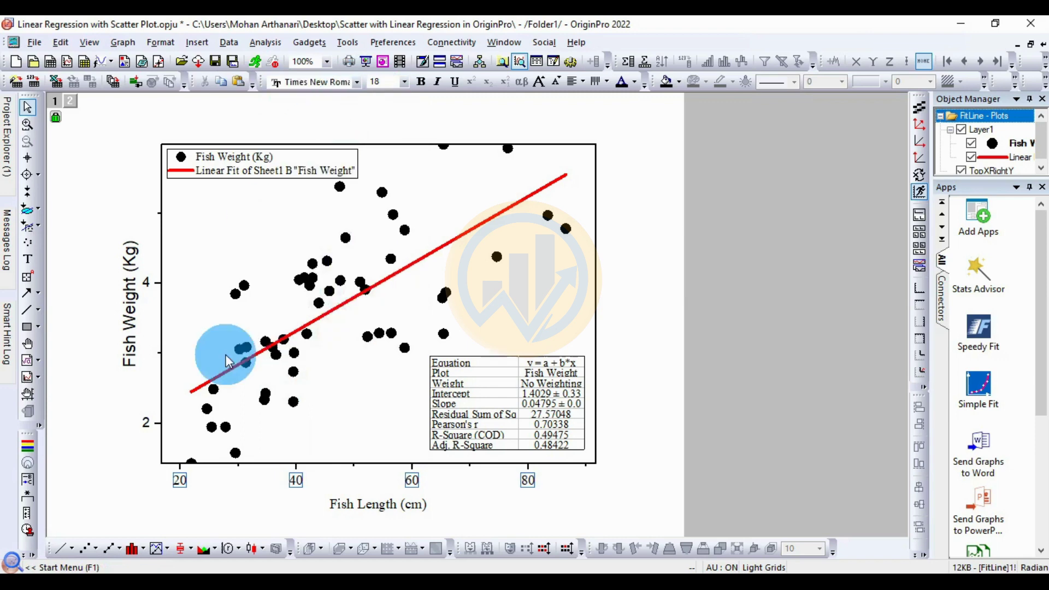
Step: Format the left Y-axis tick labels in Times New Roman at size 18
click(145, 282)
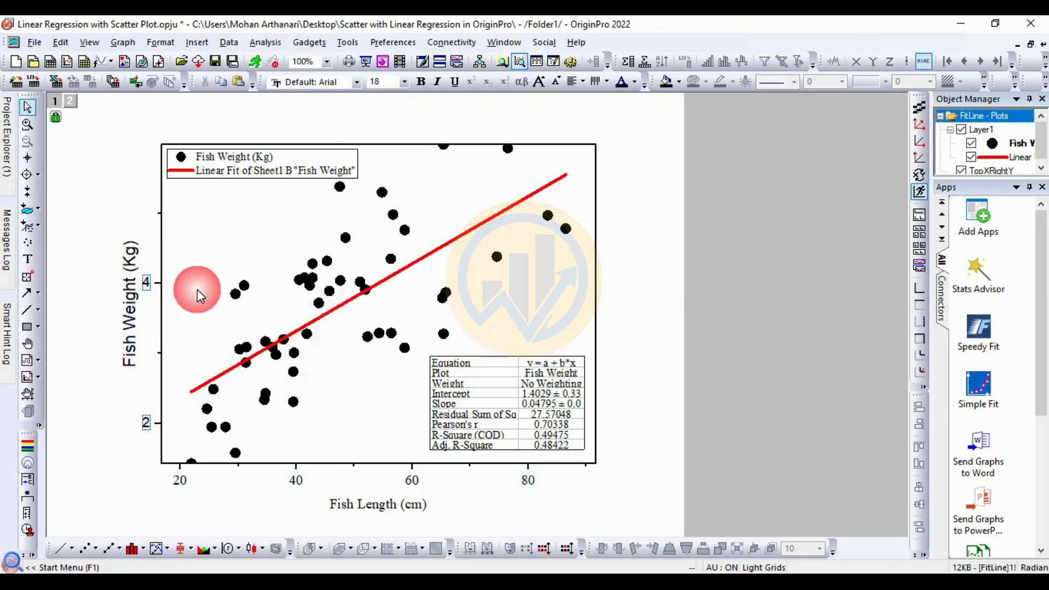
click(404, 83)
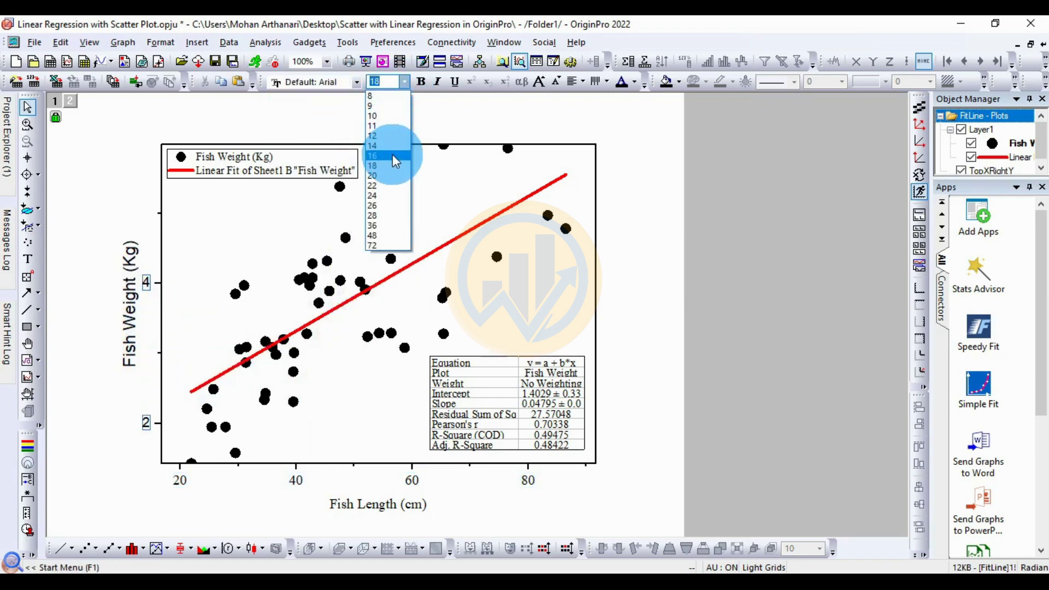
click(389, 136)
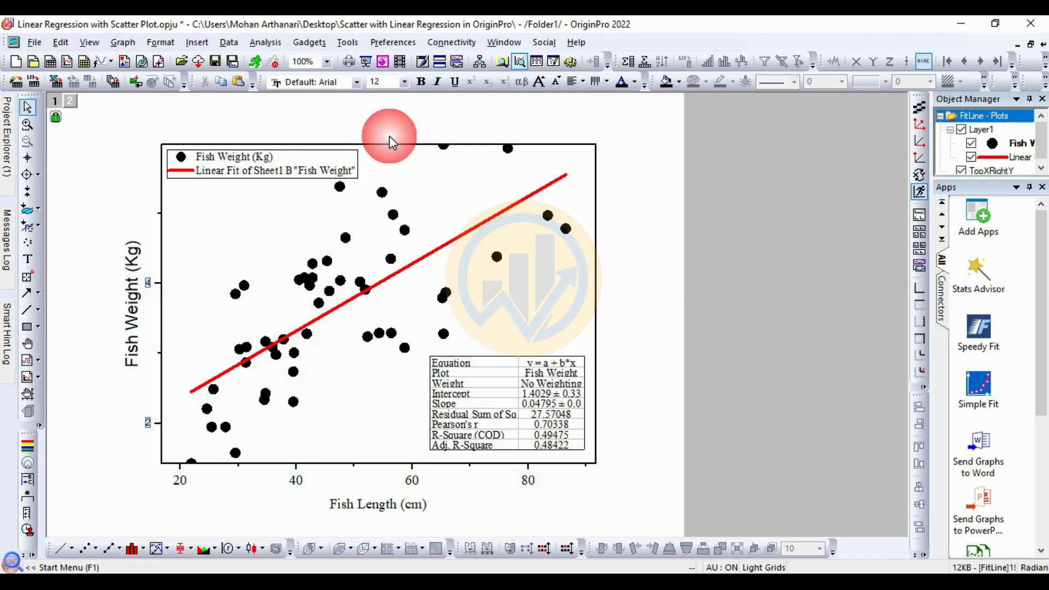
click(403, 82)
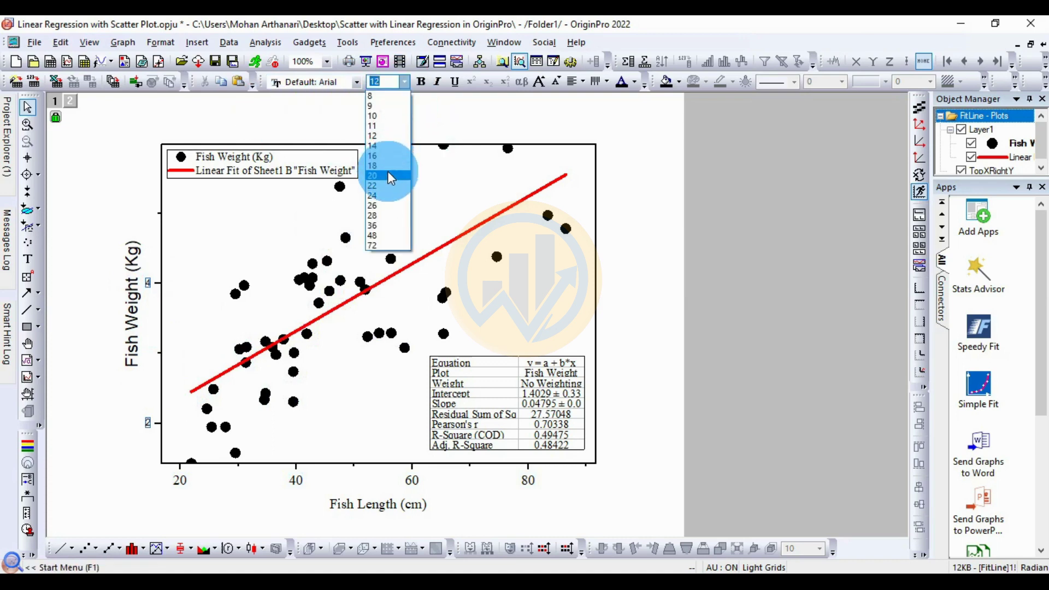
click(388, 167)
click(345, 82)
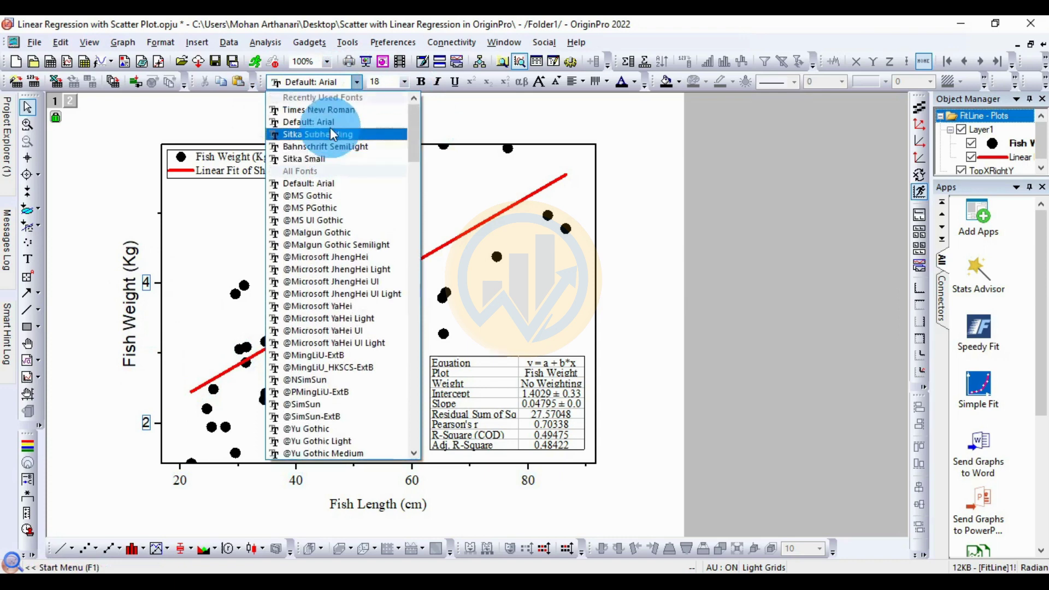
click(319, 110)
Step: Format the Fish Weight (Kg) axis title in Times New Roman at size 18
click(131, 289)
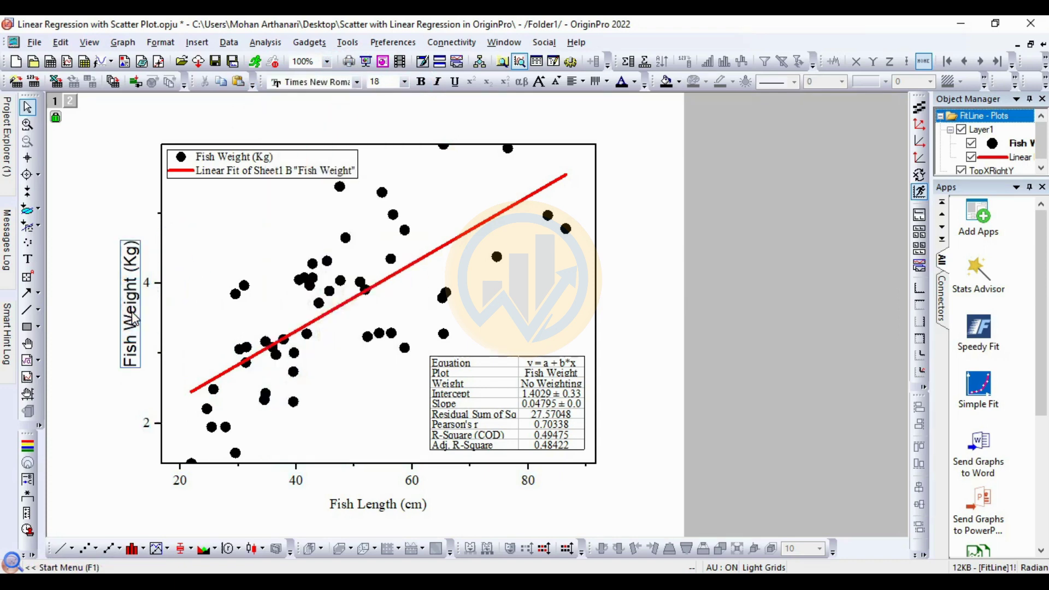
click(356, 83)
scroll(334, 115, up, 2)
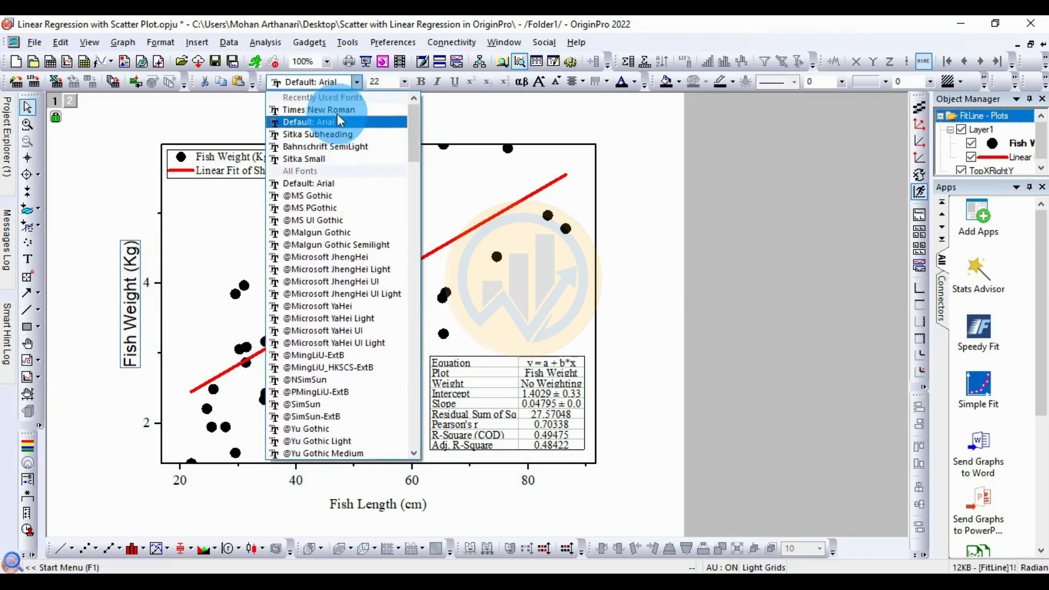
click(335, 110)
click(405, 82)
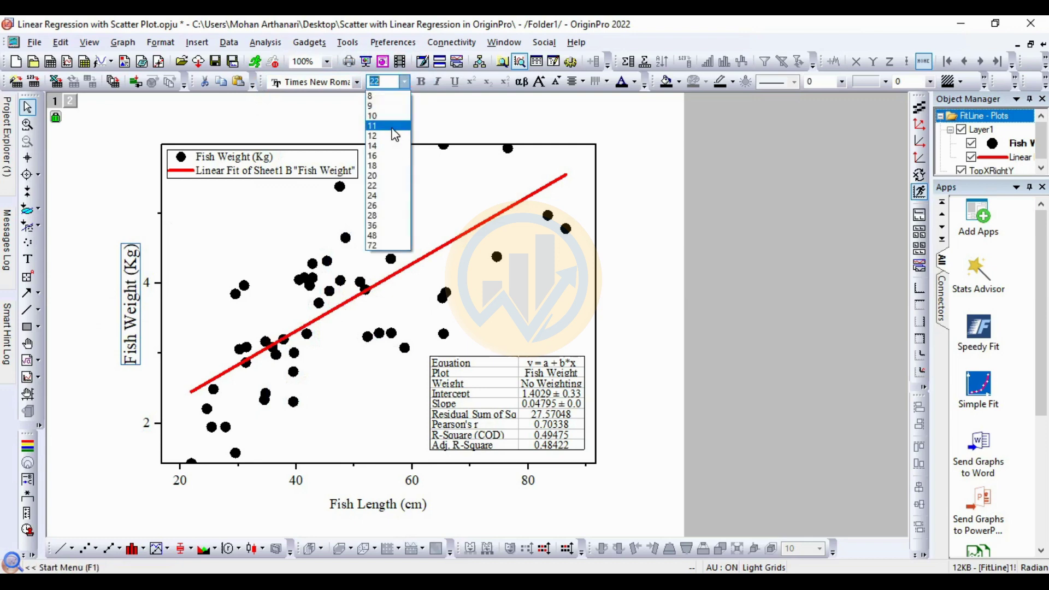
click(387, 162)
click(441, 136)
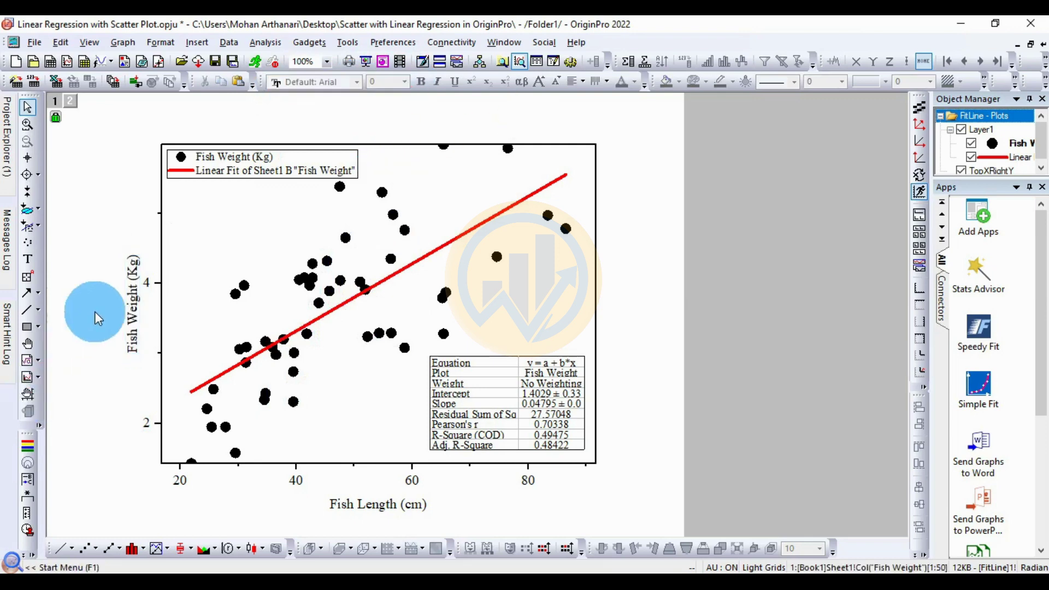
Step: Set the end value of the vertical axis scale to 6.5 and accept the axis settings
click(162, 288)
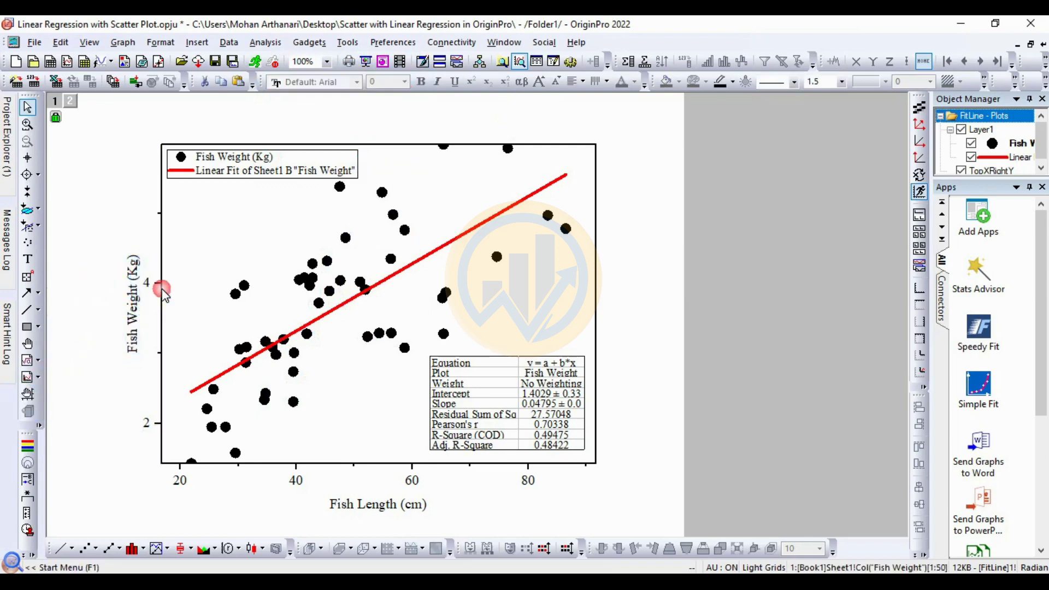
double_click(239, 274)
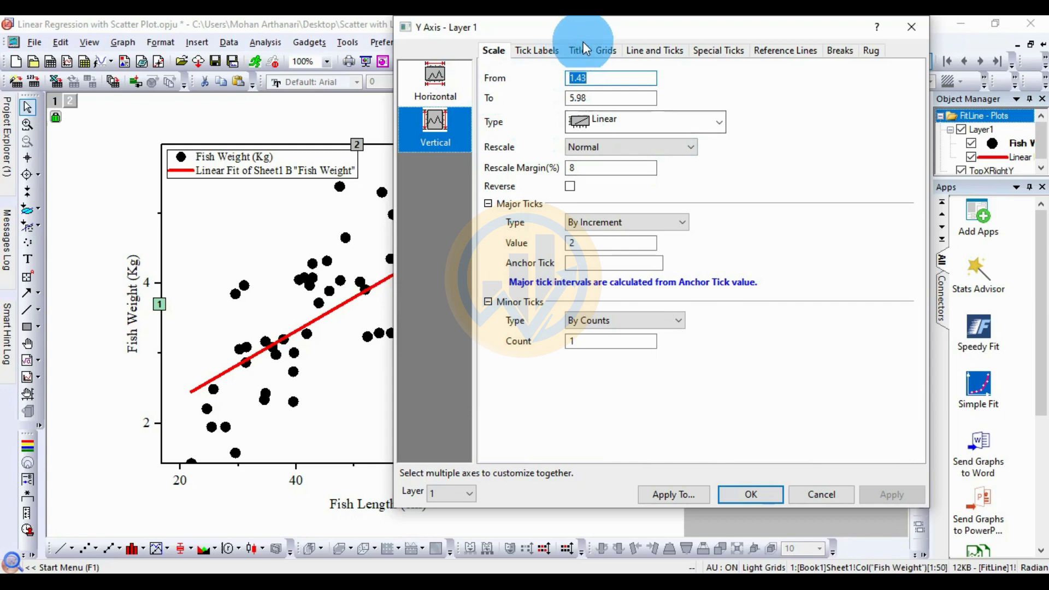
drag(592, 33, 631, 37)
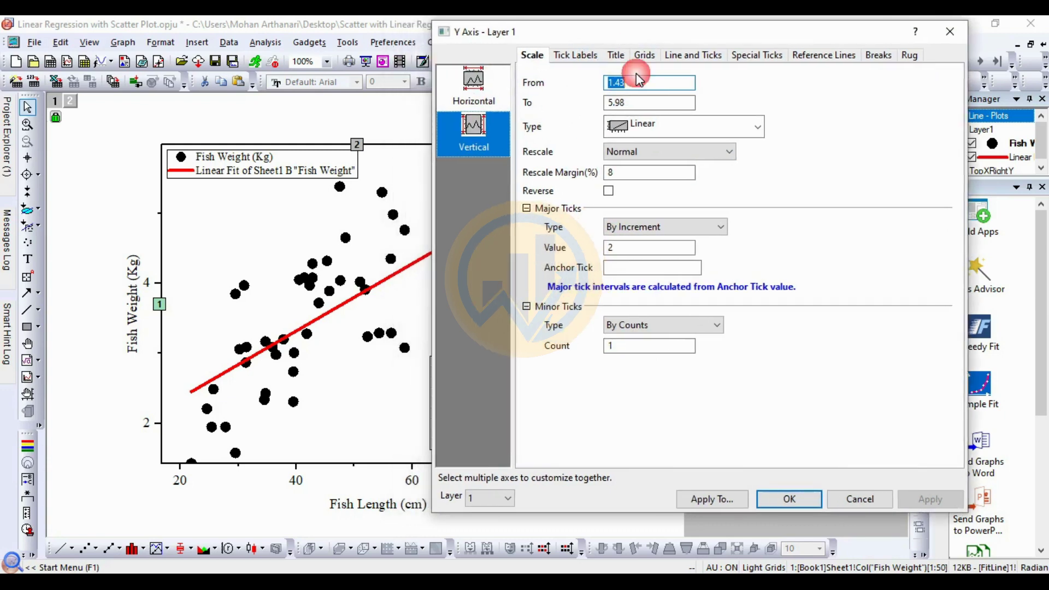
click(632, 103)
drag(635, 111, 612, 111)
text(6.)
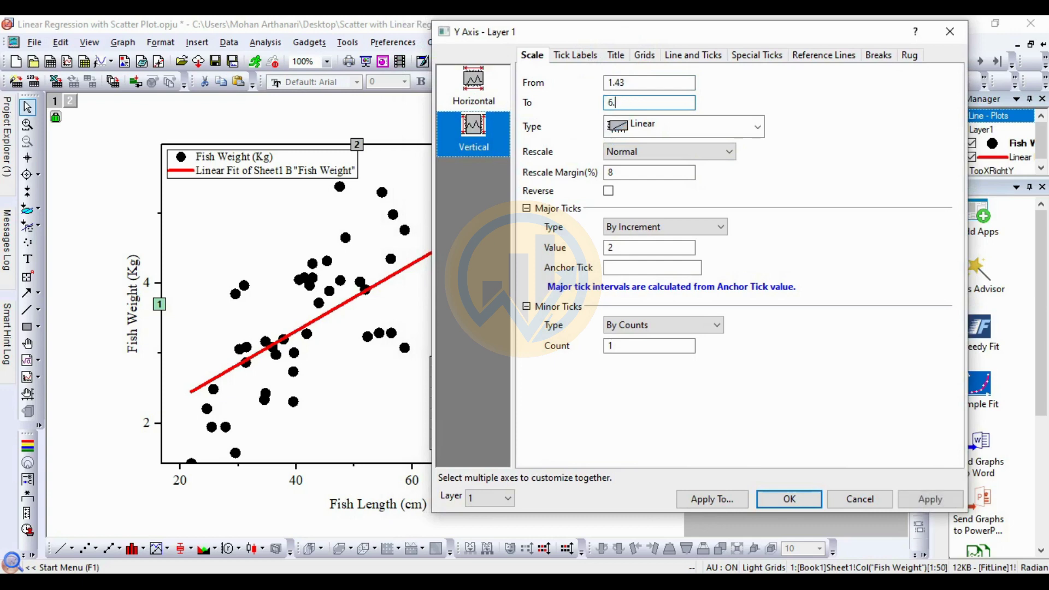
text(5)
click(939, 502)
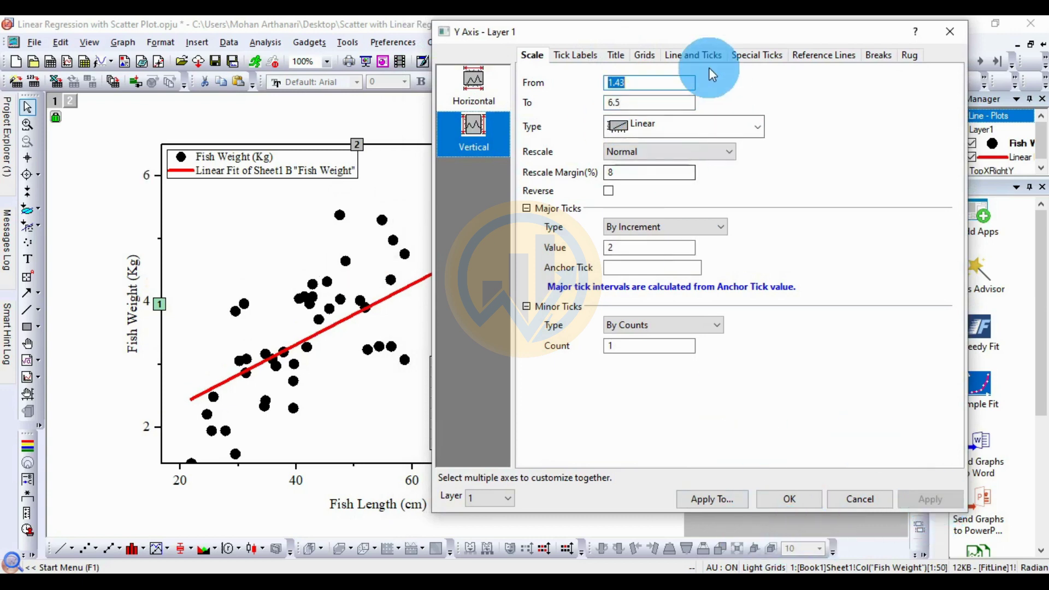
drag(723, 40, 750, 41)
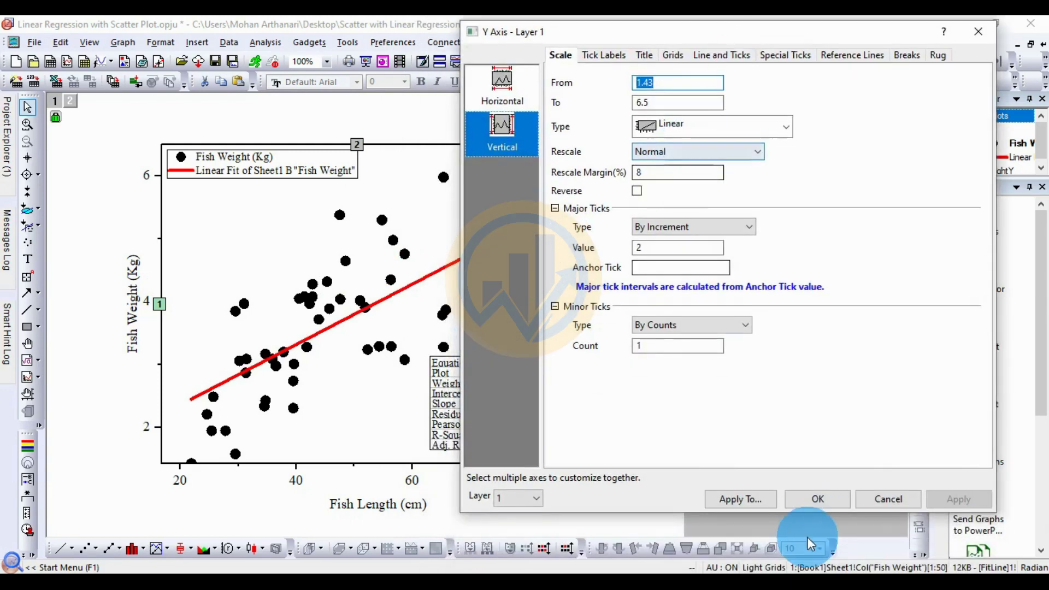
click(827, 503)
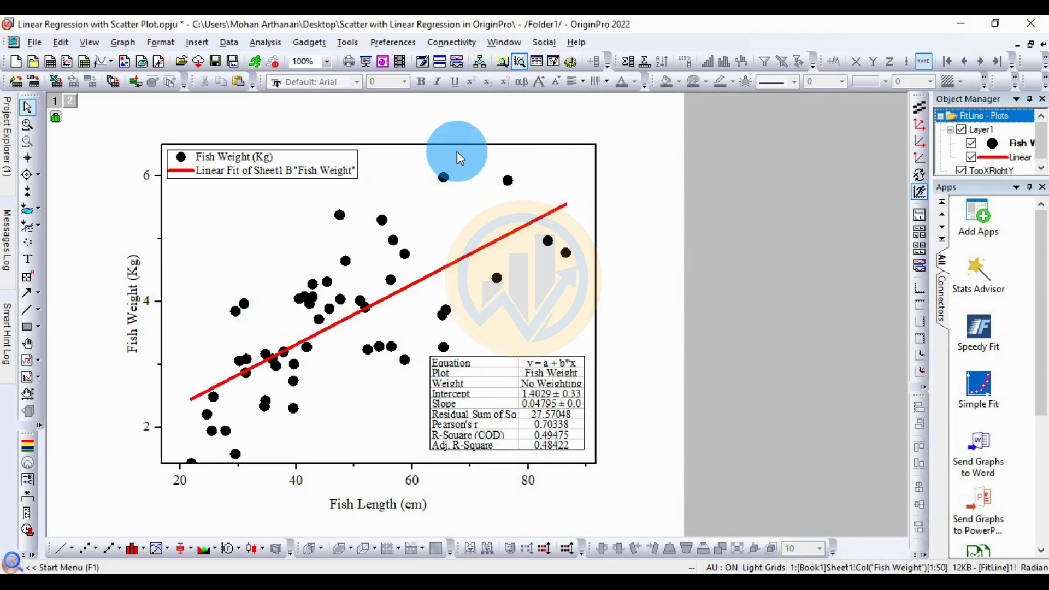
mouse_move(448, 181)
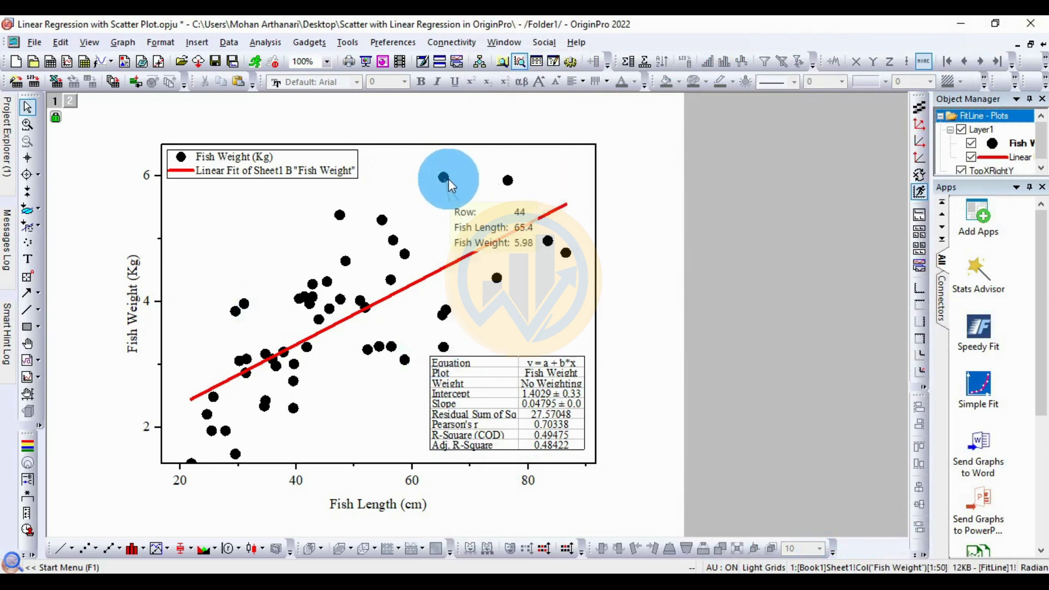